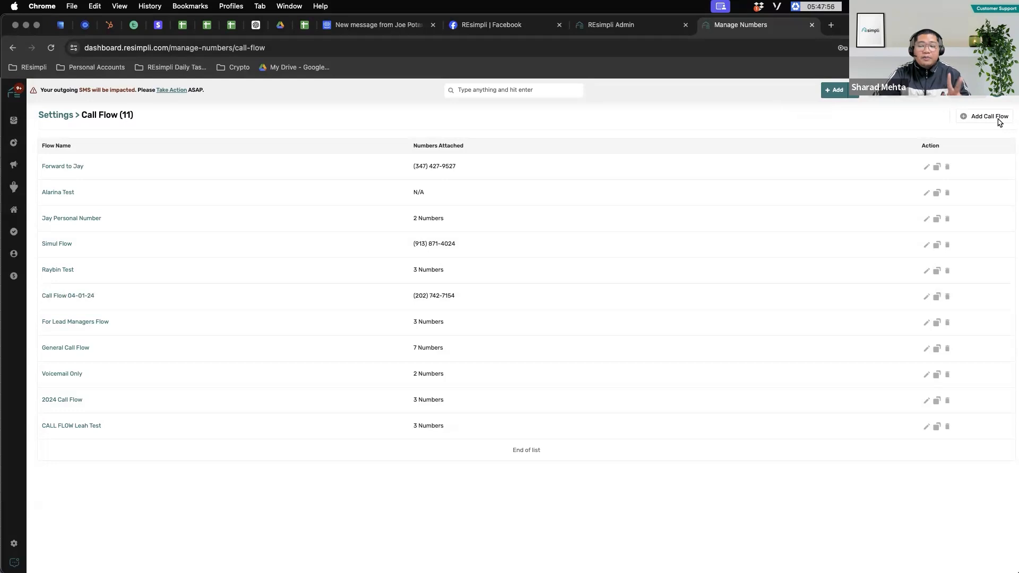
# Step: Create a new call flow and add a Single Forward step to it
pyautogui.click(999, 121)
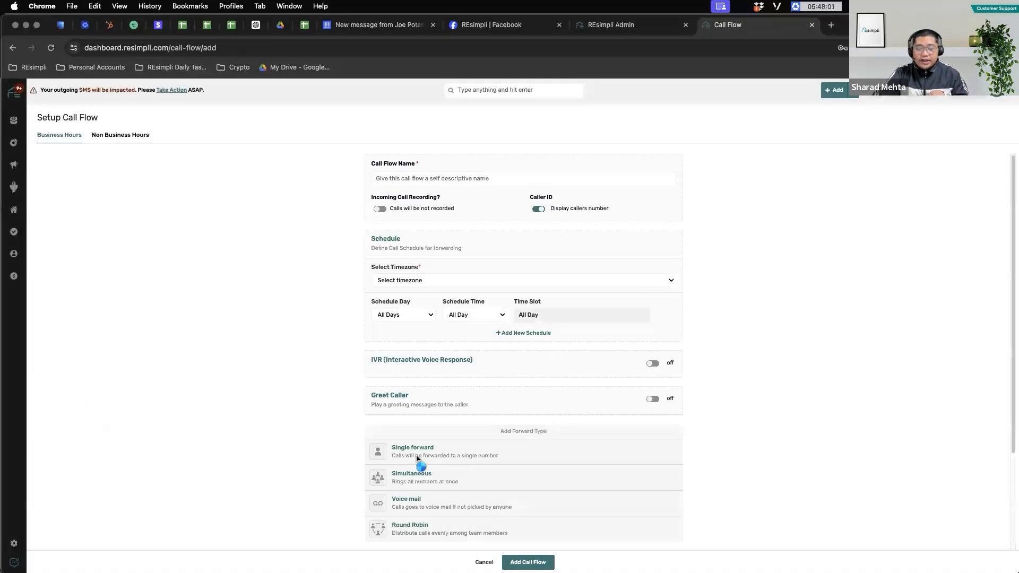
pyautogui.click(416, 458)
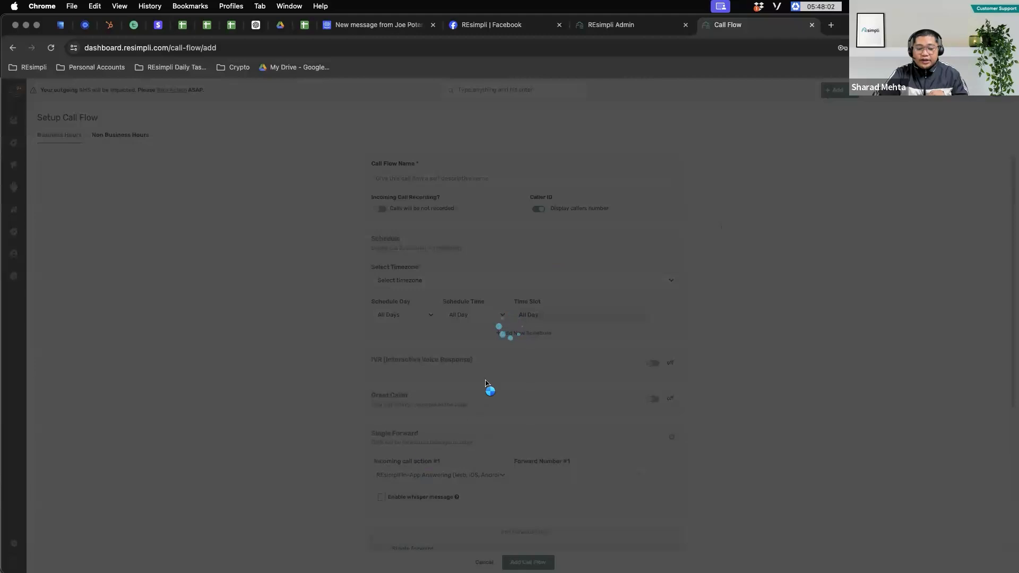
pyautogui.scroll(-3, 550, 325)
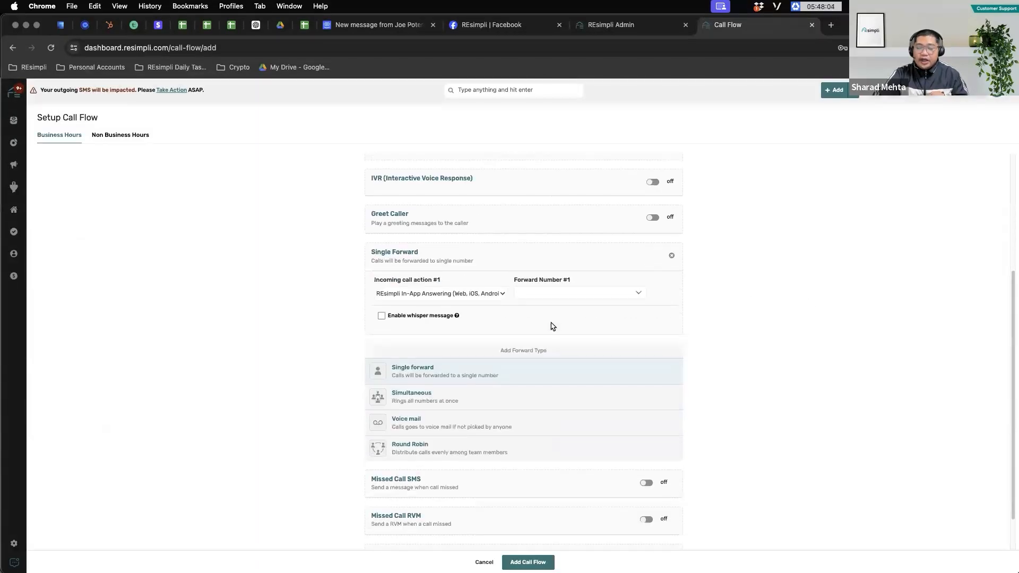
pyautogui.click(472, 296)
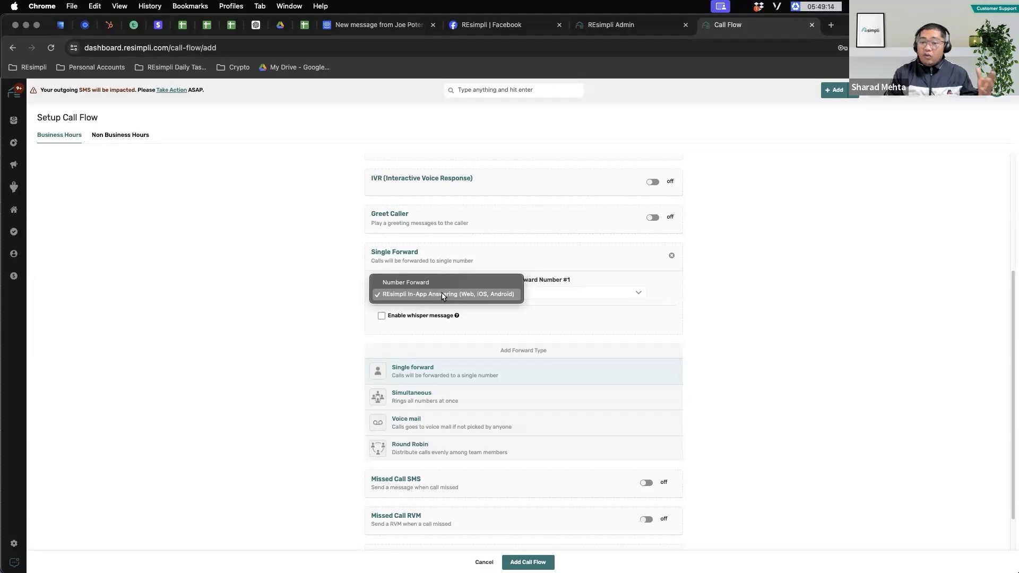
pyautogui.click(748, 280)
# Step: Switch the Caller ID toggle to Display REsimpli Number
pyautogui.scroll(5, 737, 281)
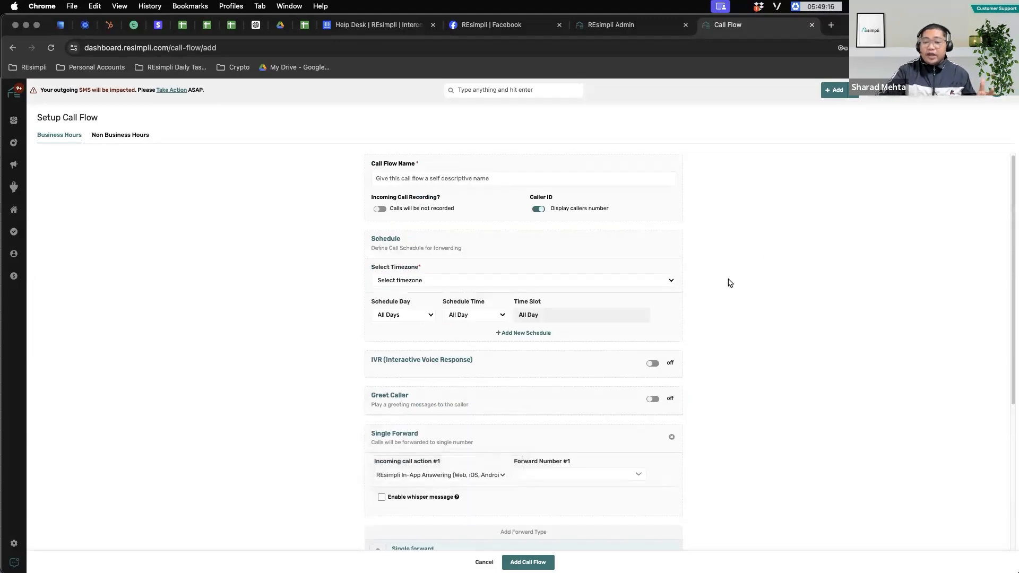
pyautogui.click(539, 209)
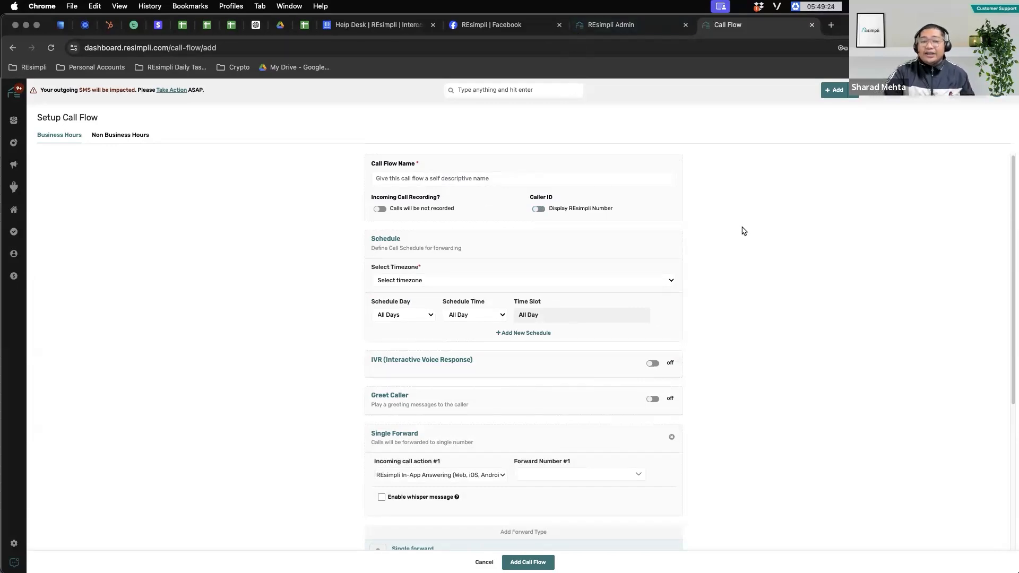
pyautogui.scroll(-2, 721, 239)
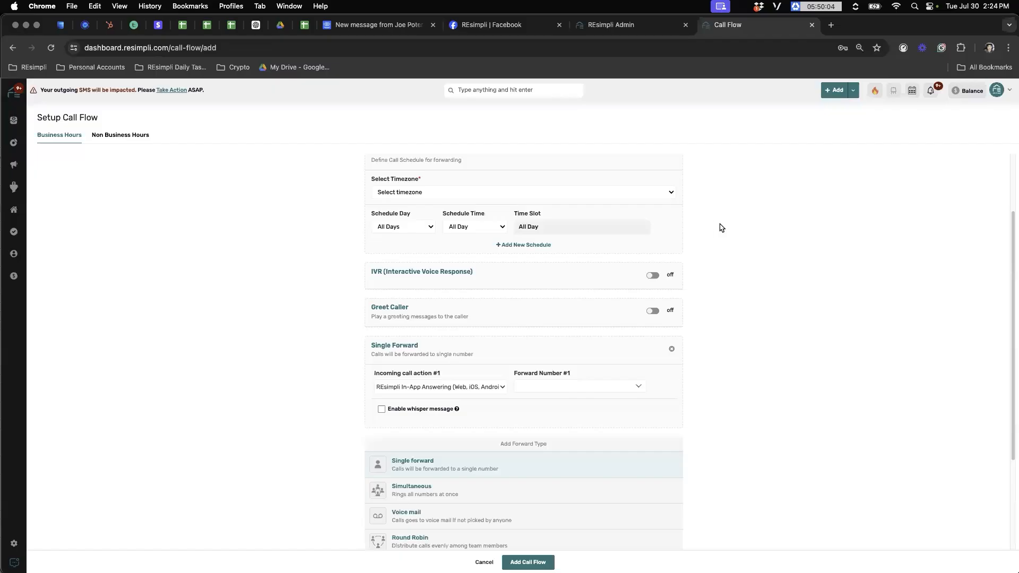
pyautogui.scroll(3, 720, 227)
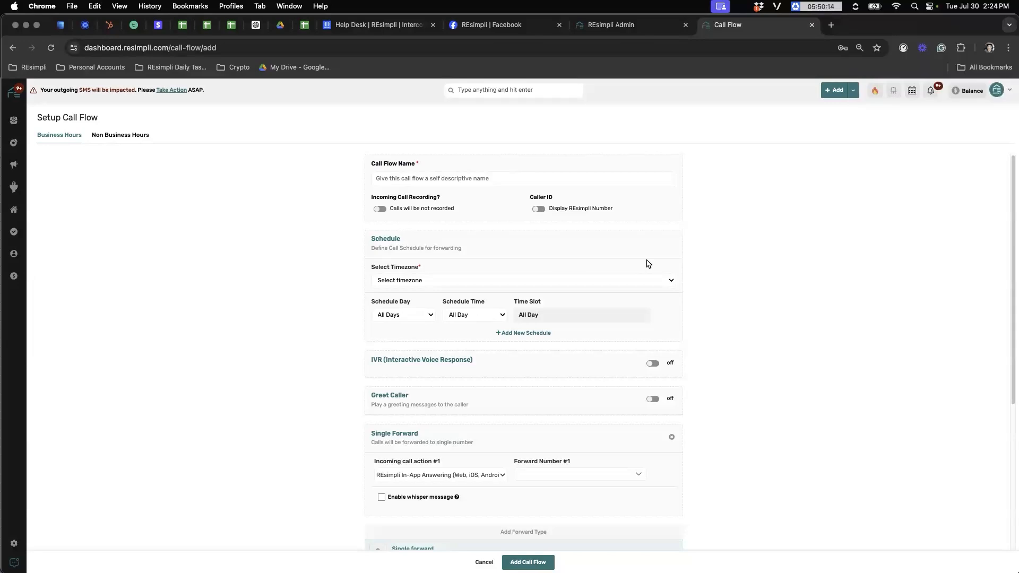
pyautogui.scroll(-1, 634, 250)
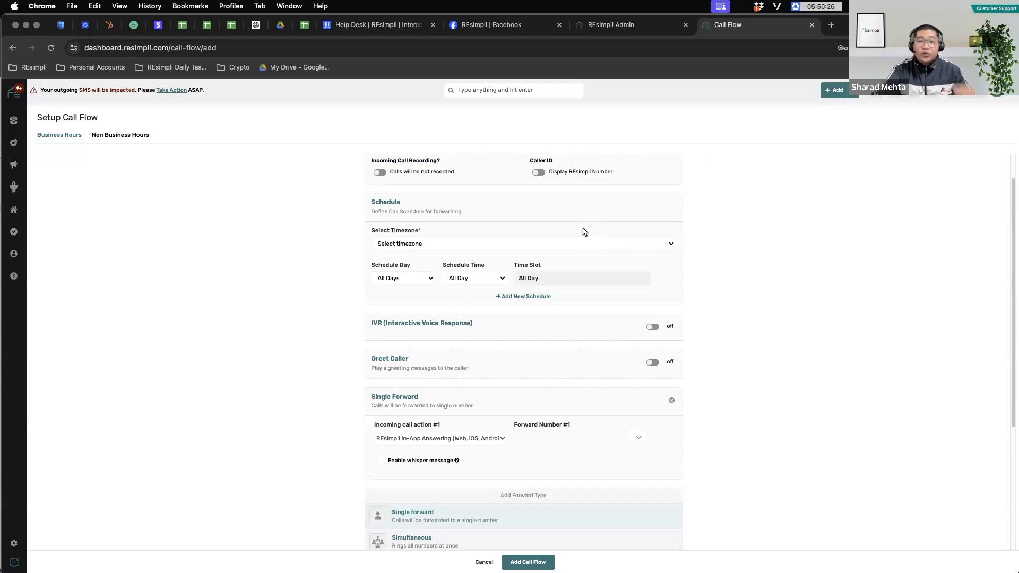
# Step: Open the Snippet deck at slide 5, 'Answer Inbound Calls Anytime Anywhere', then return to the call flow
pyautogui.click(830, 28)
pyautogui.write('snip')
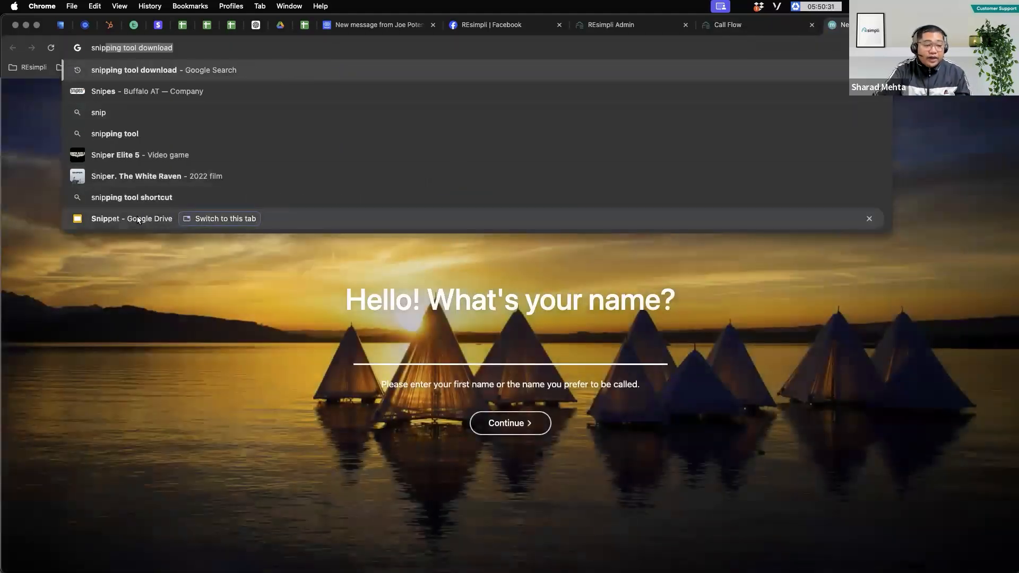
pyautogui.click(137, 220)
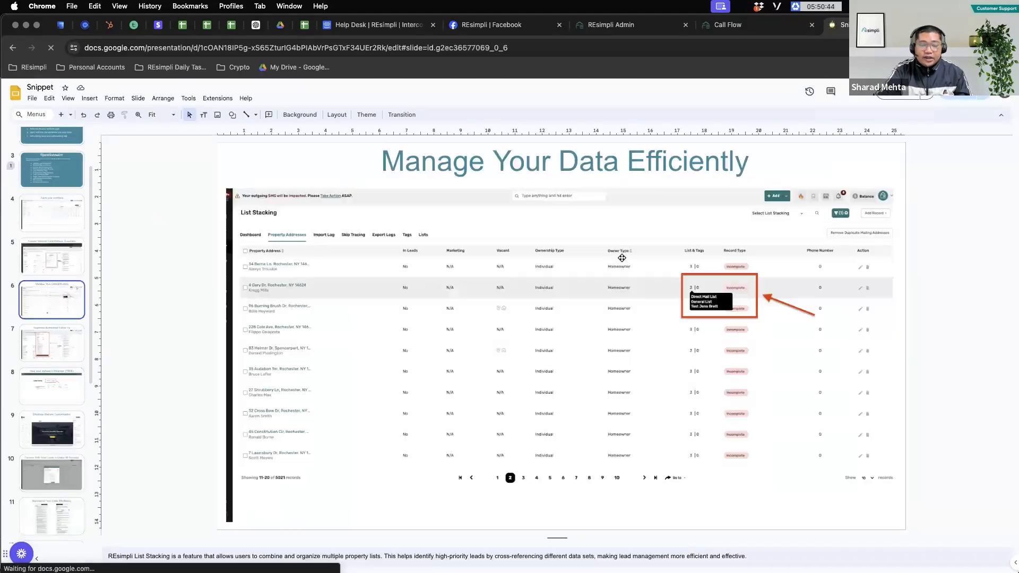
pyautogui.press('Up')
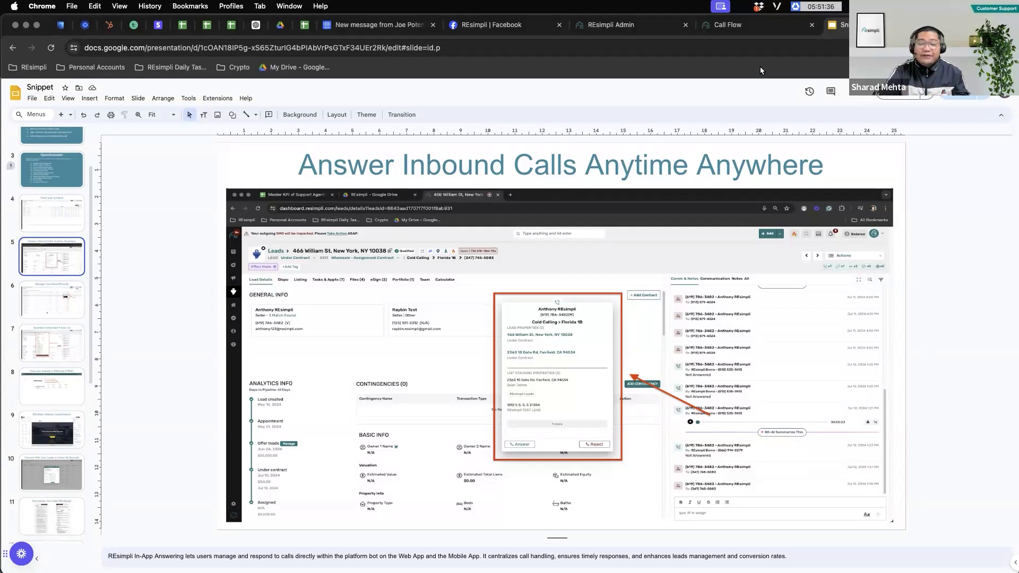
pyautogui.click(754, 25)
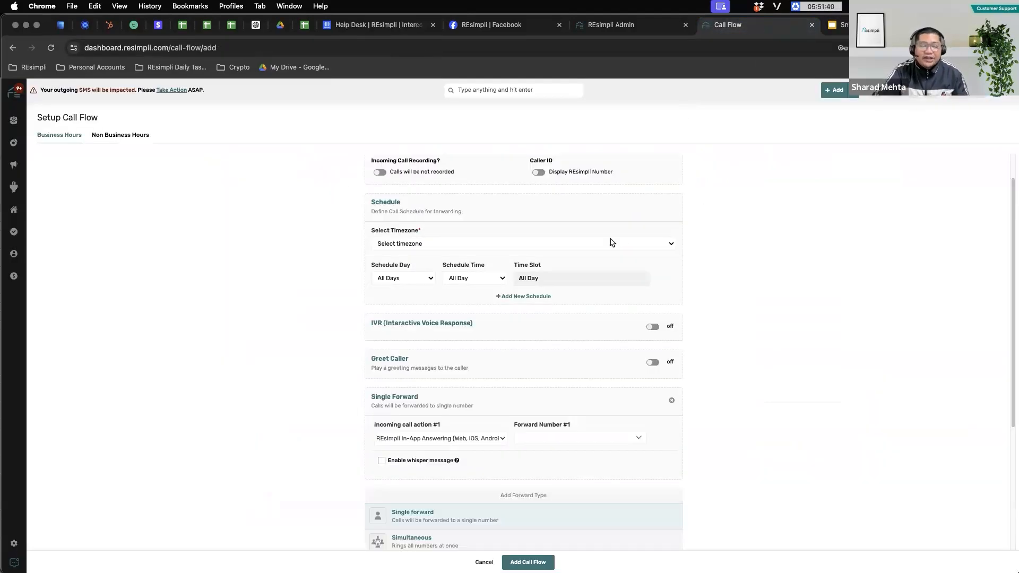
# Step: Scroll down the call flow form to the Add Forward Type options
pyautogui.scroll(-4, 624, 238)
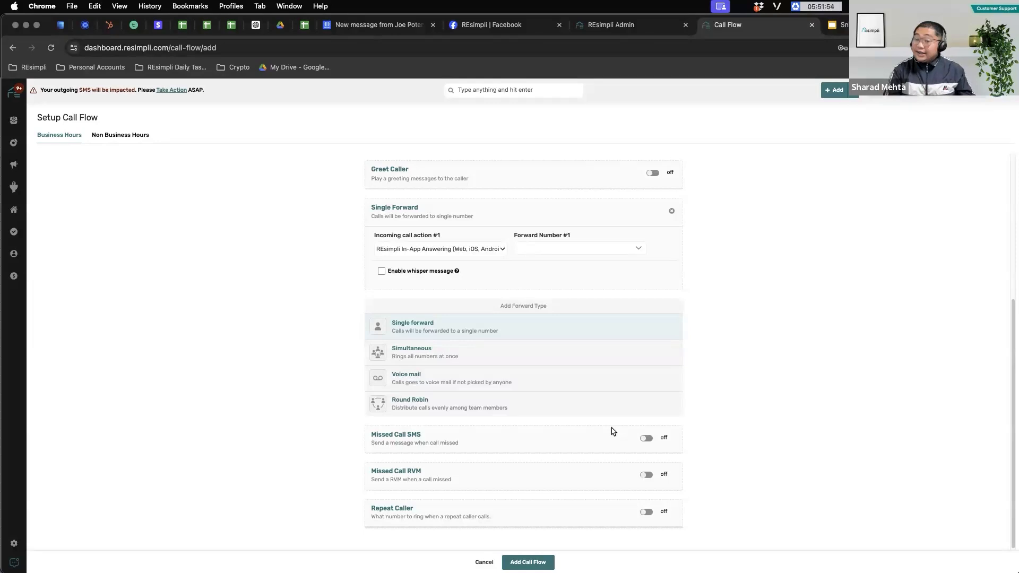
# Step: Add a Simultaneous Calling step and expand it to five Number Forward rows
pyautogui.click(430, 354)
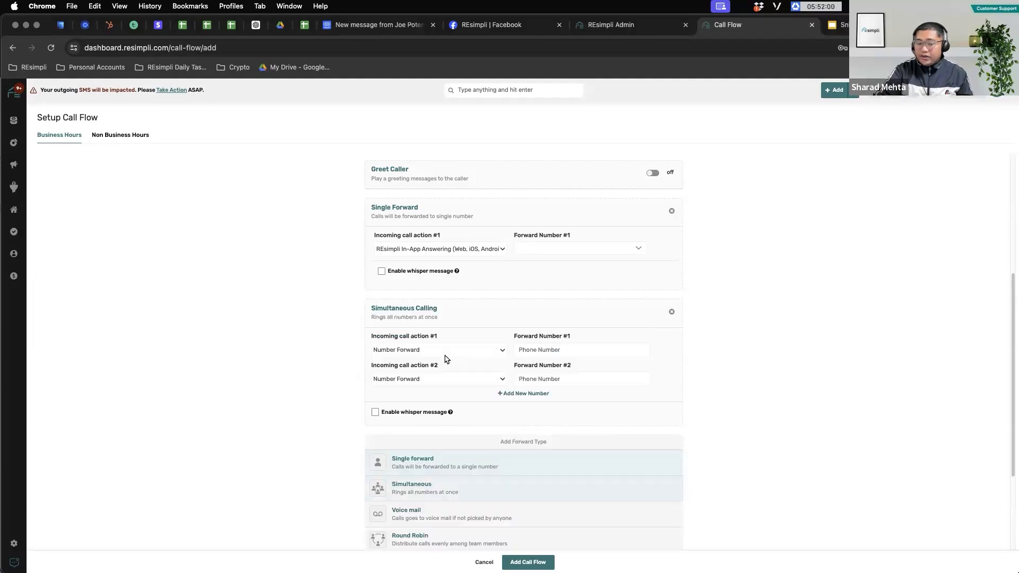
pyautogui.click(524, 396)
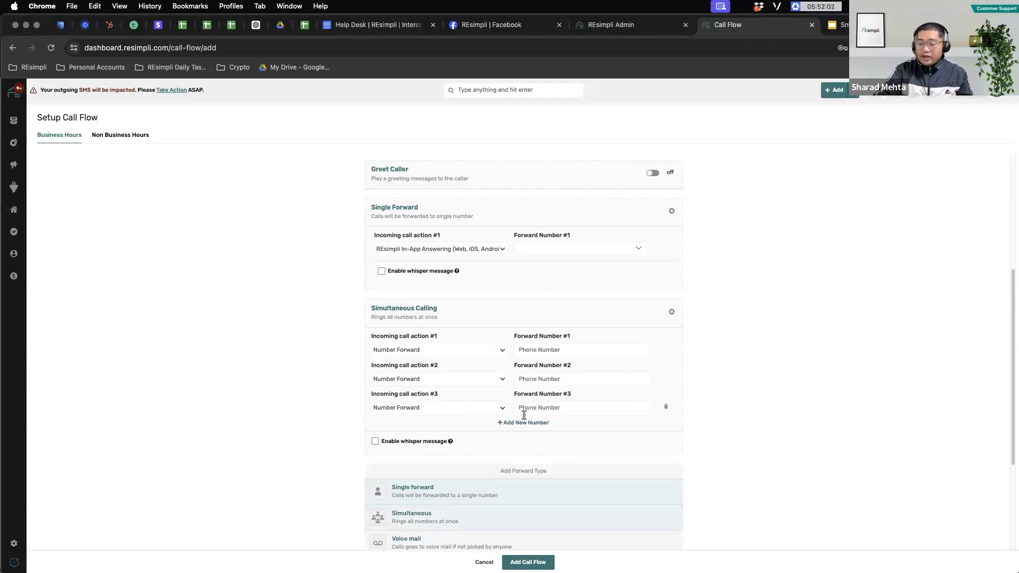
pyautogui.click(521, 425)
pyautogui.click(527, 452)
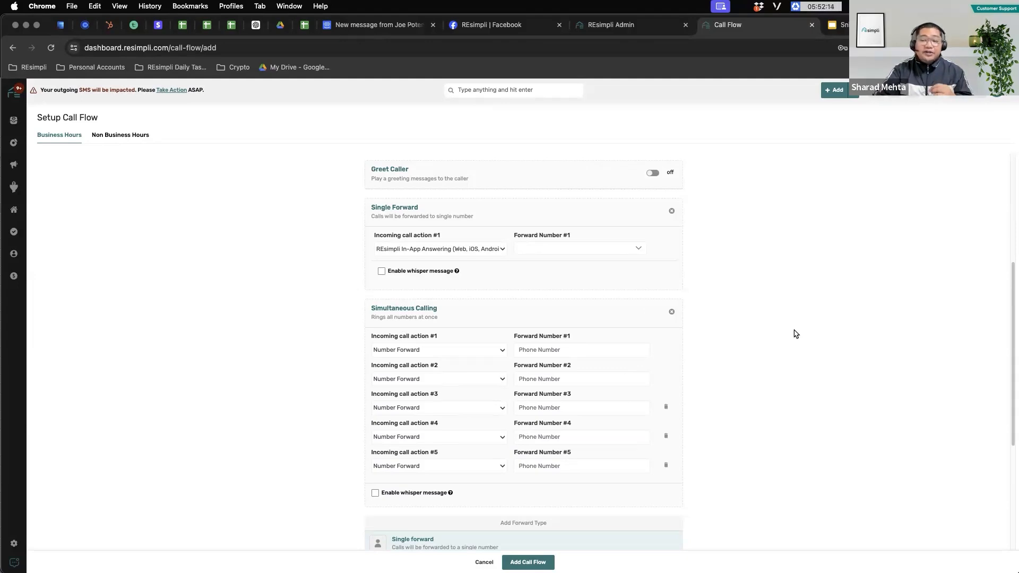
pyautogui.scroll(-2, 744, 344)
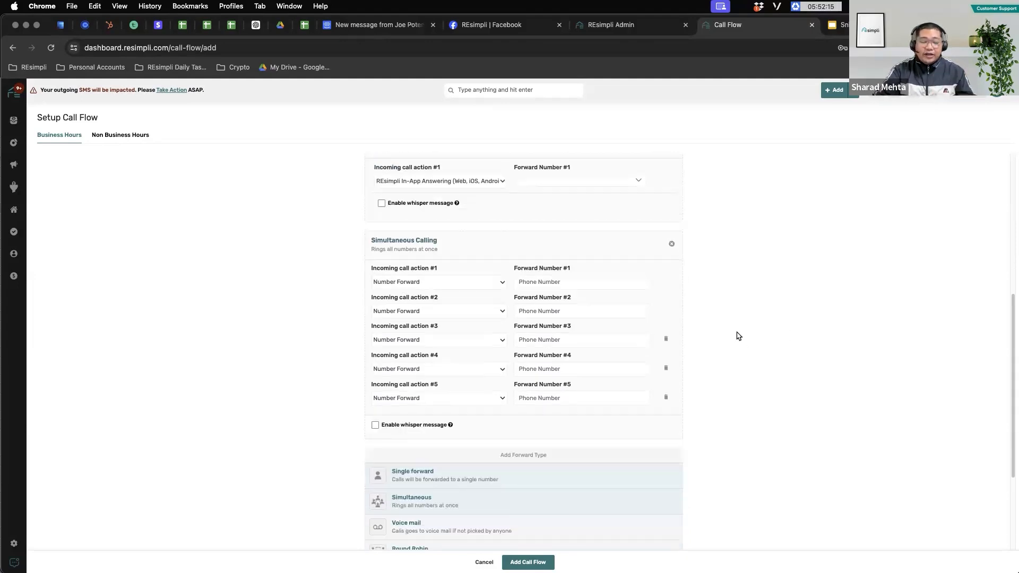
# Step: Delete the Simultaneous Calling step with its close (x) icon
pyautogui.click(671, 248)
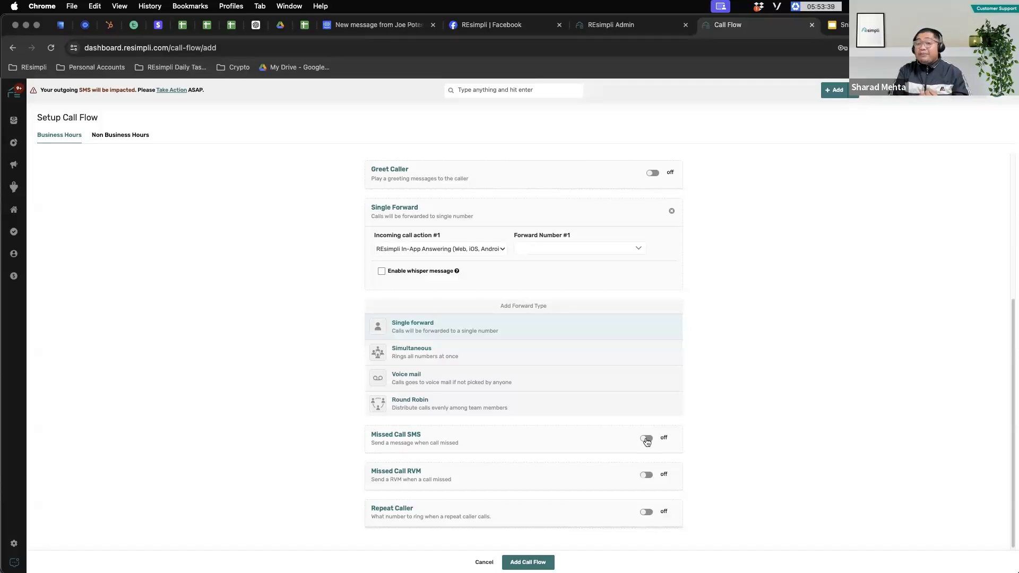
# Step: Toggle Missed Call SMS on and off, then Missed Call RVM on and off, leaving both off
pyautogui.click(646, 439)
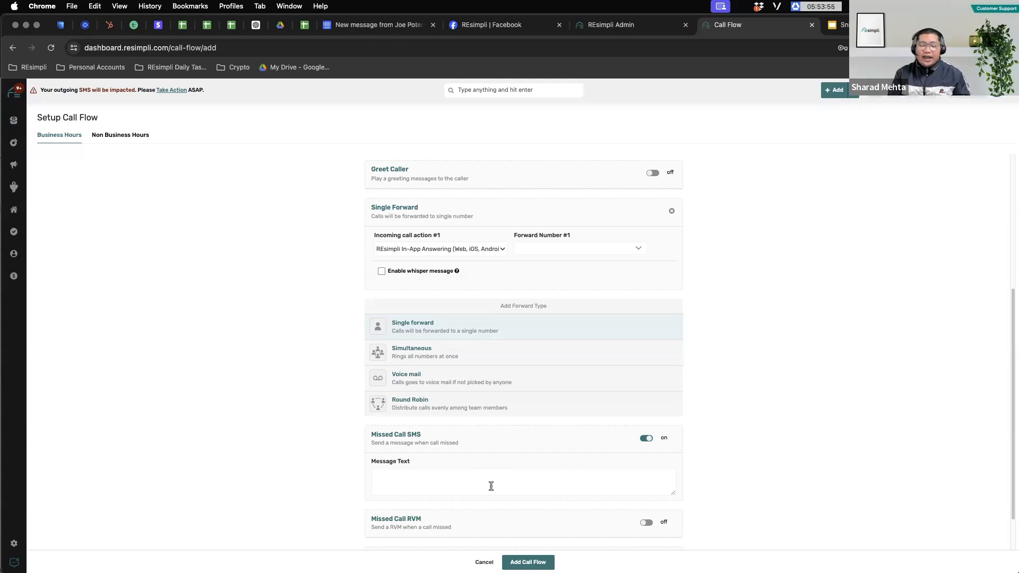
pyautogui.click(645, 438)
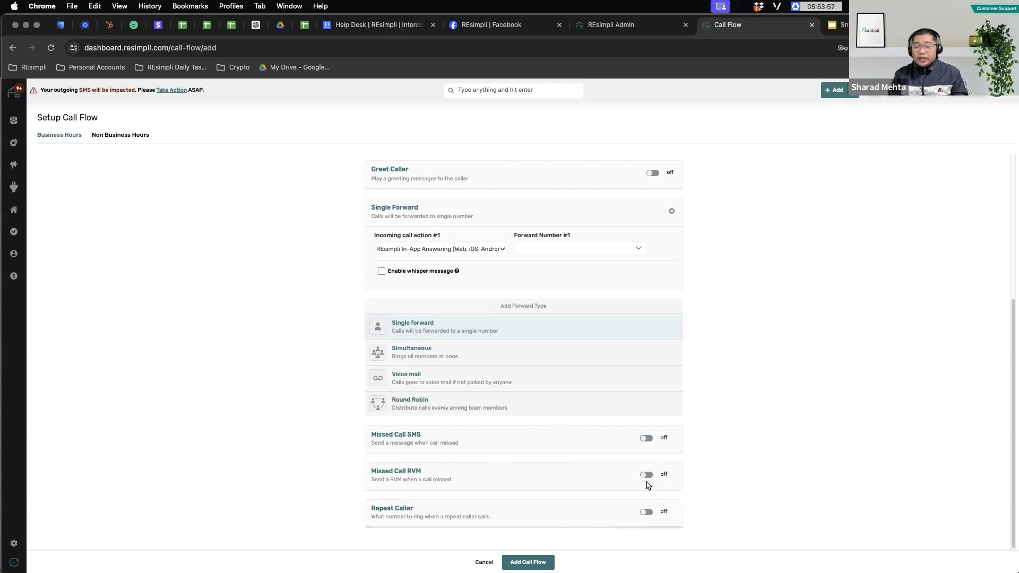
pyautogui.click(646, 474)
pyautogui.scroll(-1, 721, 465)
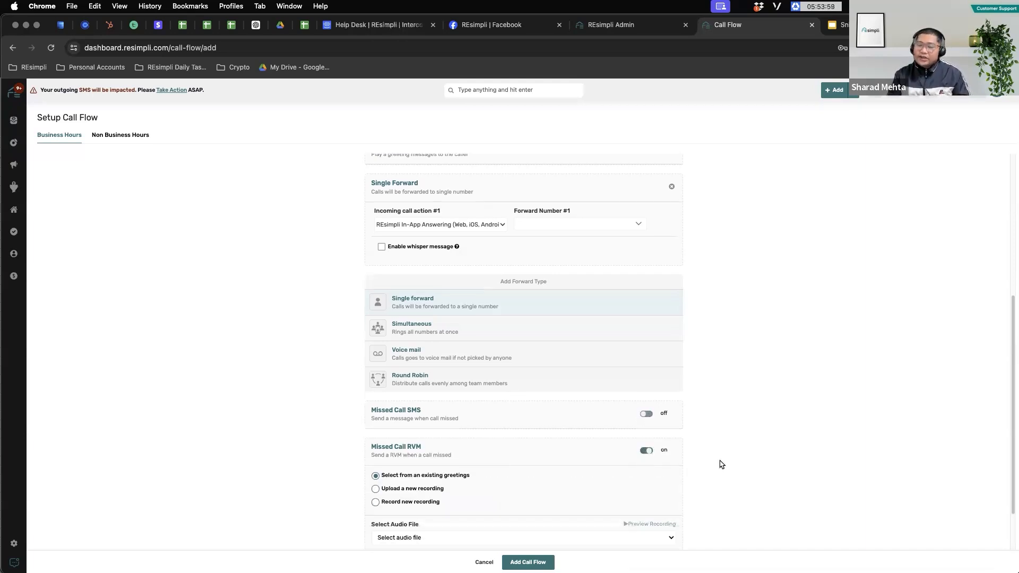
pyautogui.scroll(-2, 722, 464)
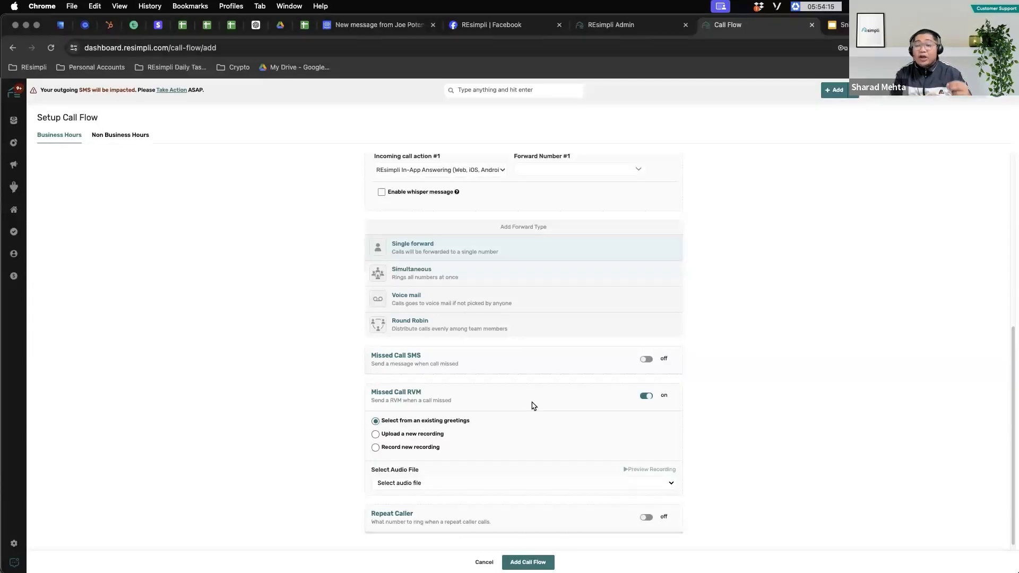
pyautogui.click(646, 395)
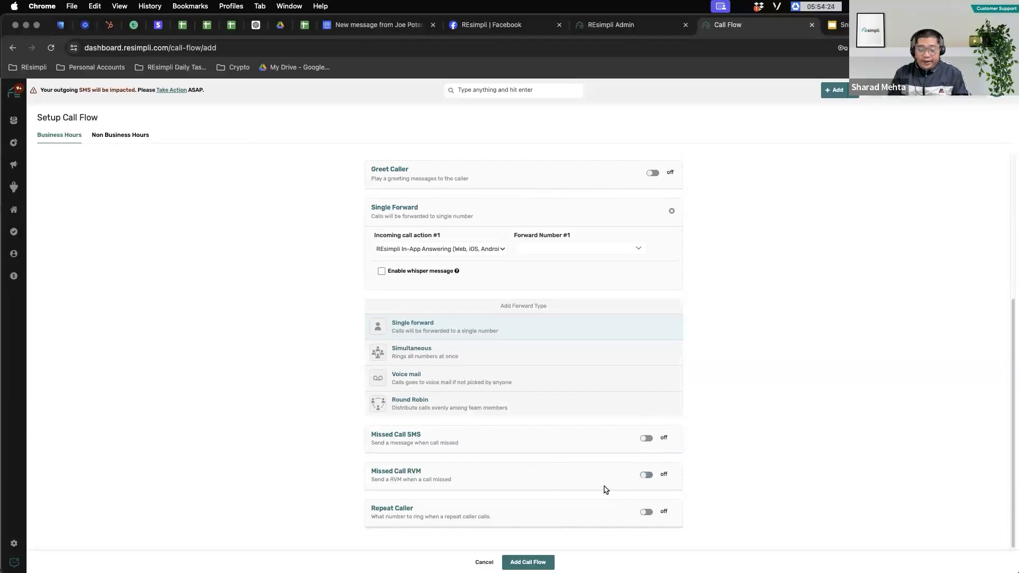
# Step: Turn on Repeat Caller so repeat callers reach the previously connected number
pyautogui.click(646, 513)
pyautogui.scroll(-2, 794, 411)
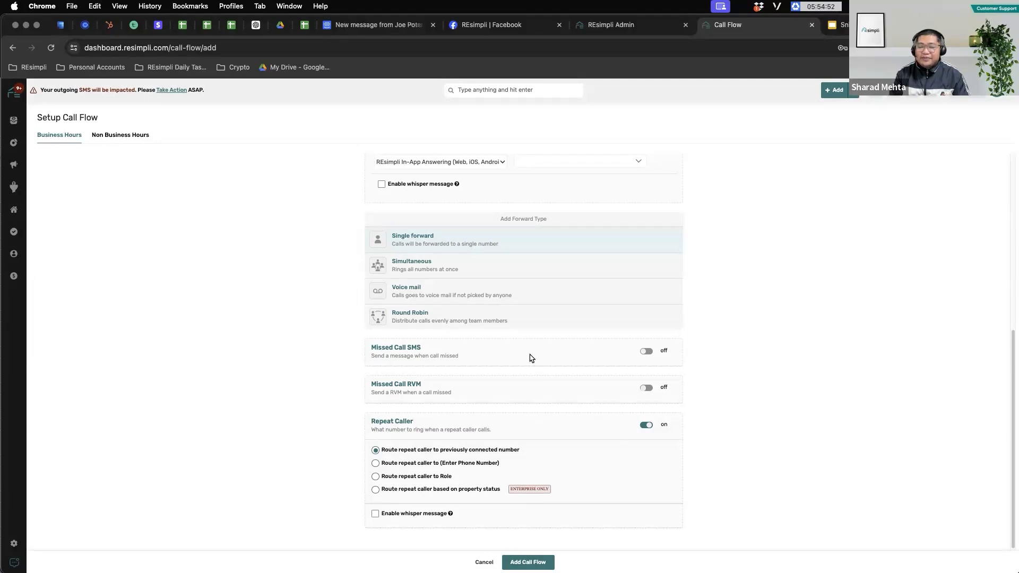
pyautogui.scroll(6, 531, 358)
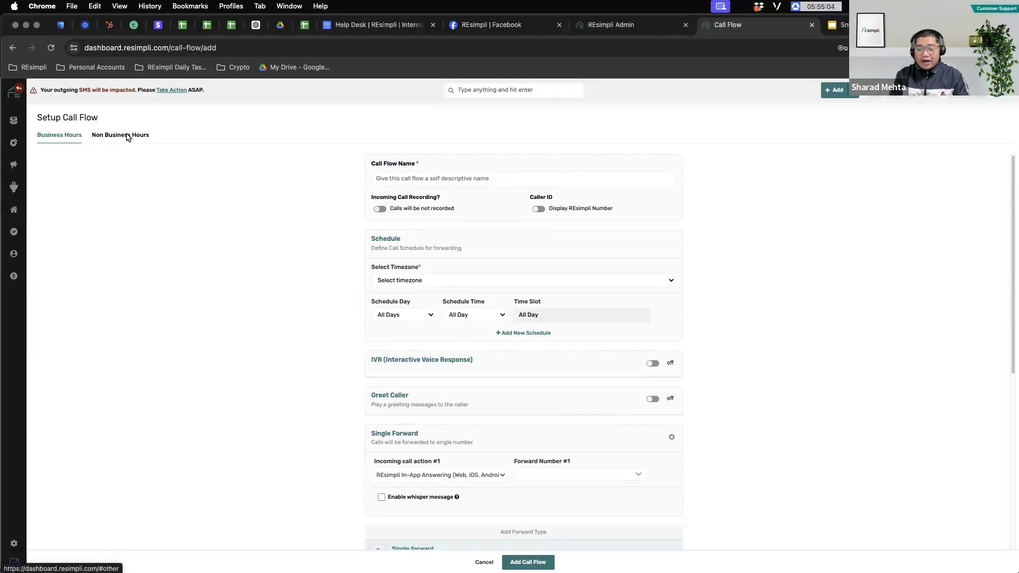
# Step: Schedule the flow for All Weekdays between 09:00 AM and 05:00 PM, then view Non Business Hours
pyautogui.click(430, 315)
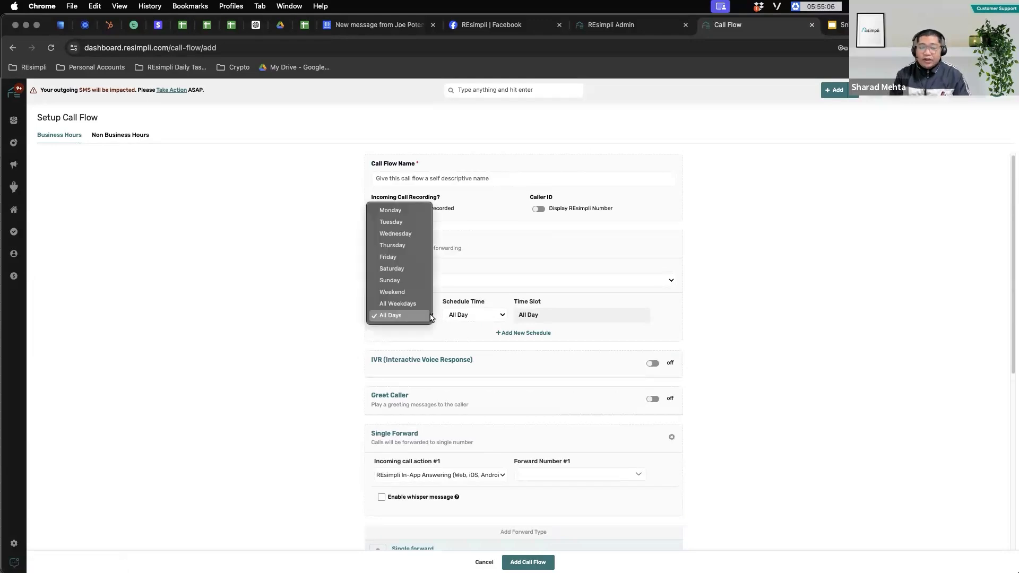
pyautogui.click(395, 303)
pyautogui.click(496, 317)
pyautogui.click(477, 327)
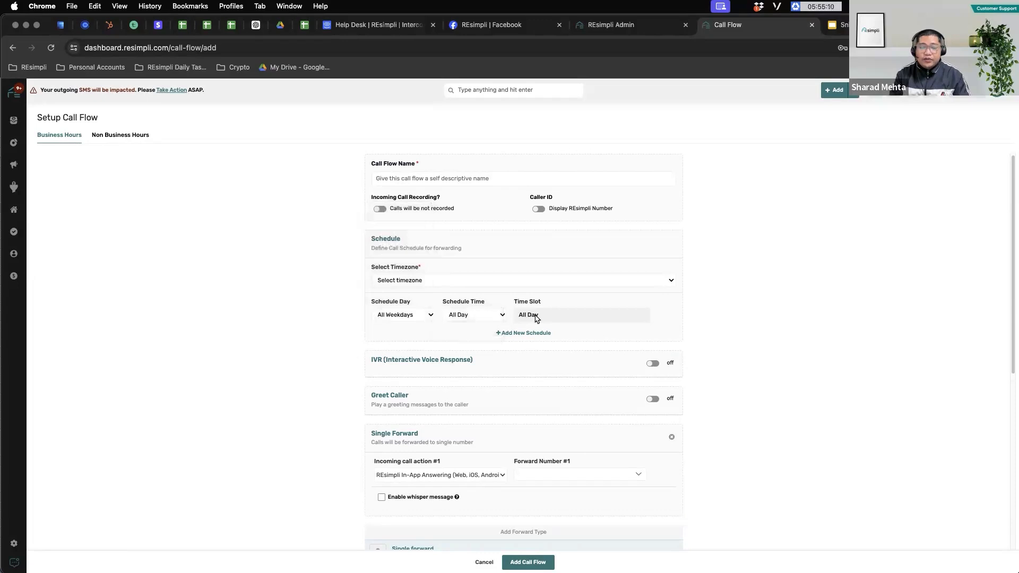
pyautogui.click(616, 325)
pyautogui.click(599, 347)
pyautogui.click(598, 347)
pyautogui.click(665, 317)
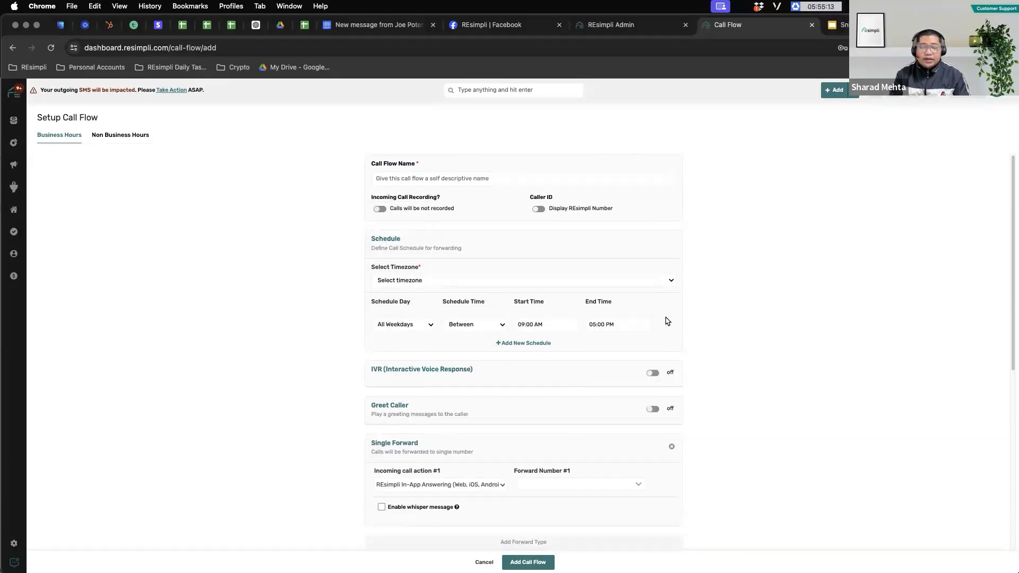
pyautogui.click(114, 136)
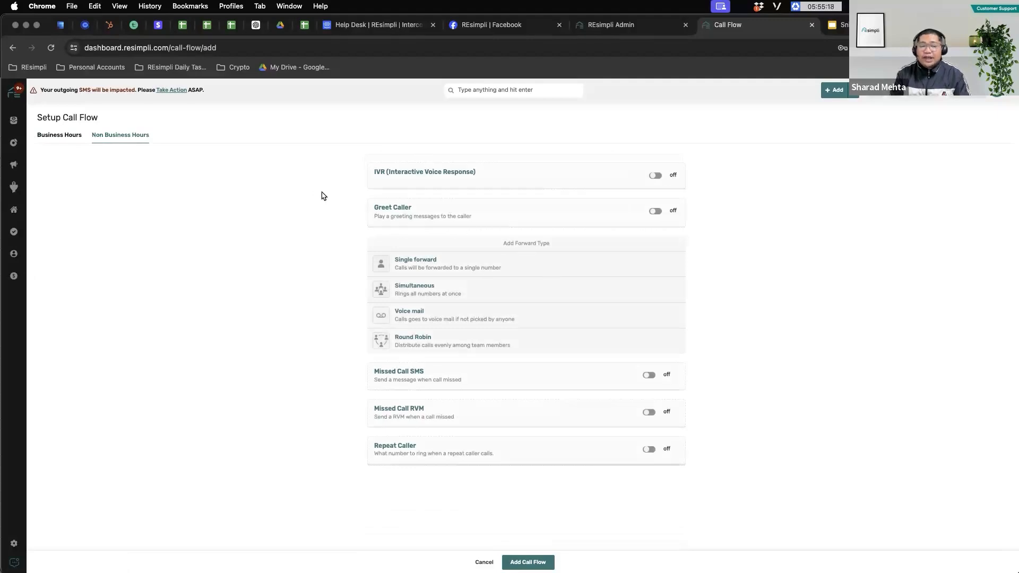
pyautogui.click(60, 135)
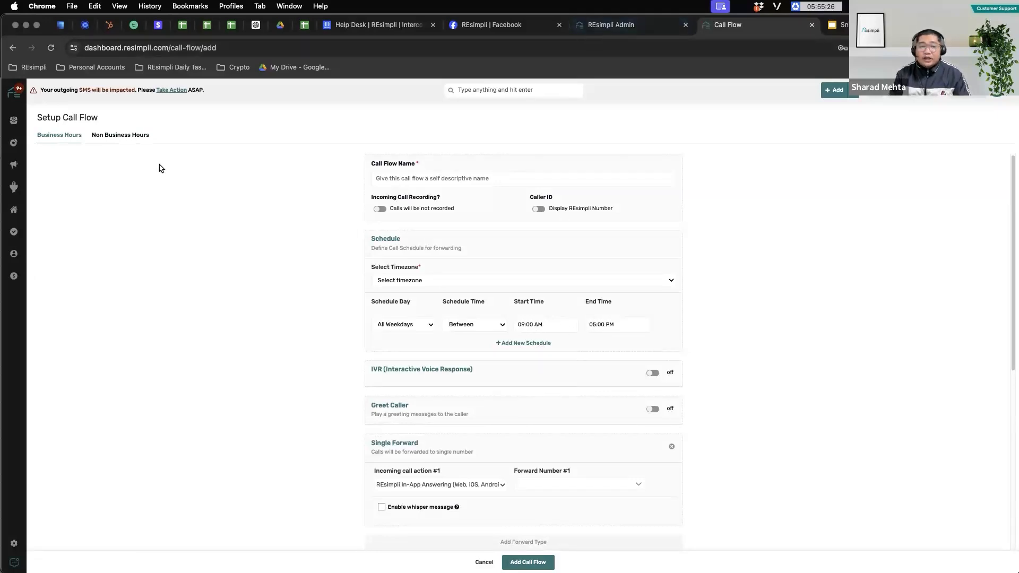
pyautogui.click(120, 136)
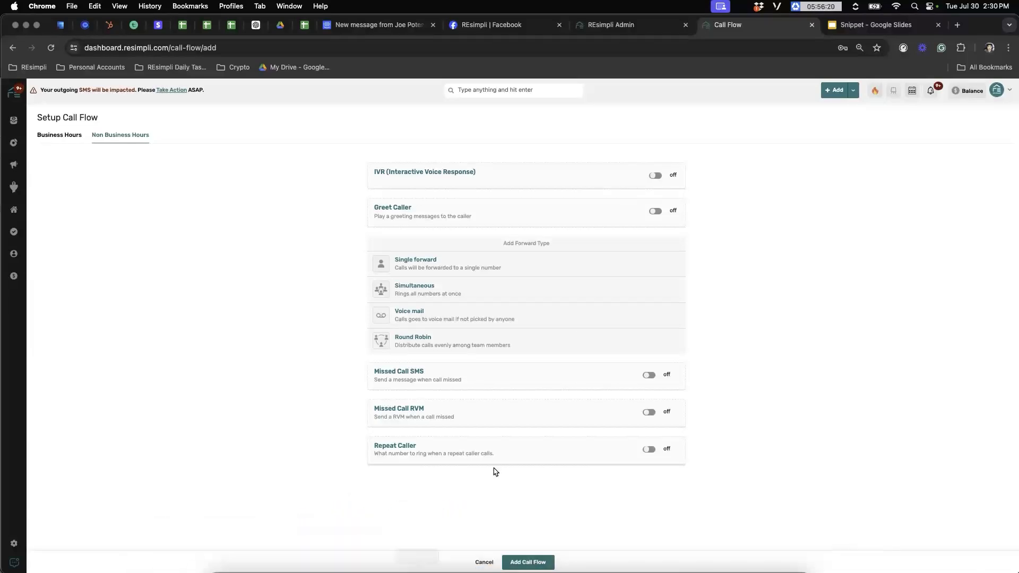
# Step: Return to the Business Hours tab with its All Weekdays 09:00 AM–05:00 PM schedule
pyautogui.click(64, 136)
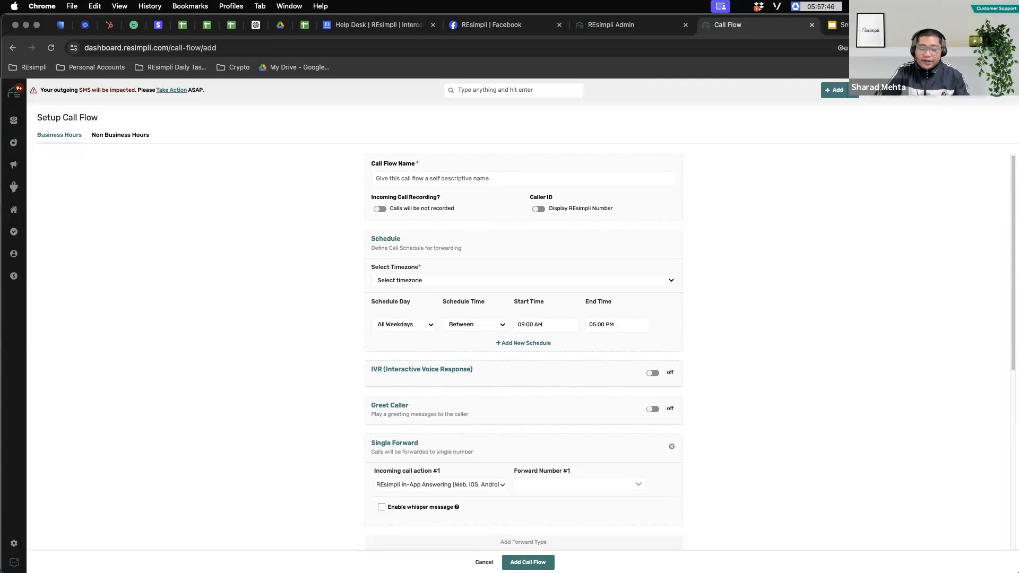
# Step: Cancel the unfinished call flow and return to the Settings overview via the breadcrumb
pyautogui.click(484, 563)
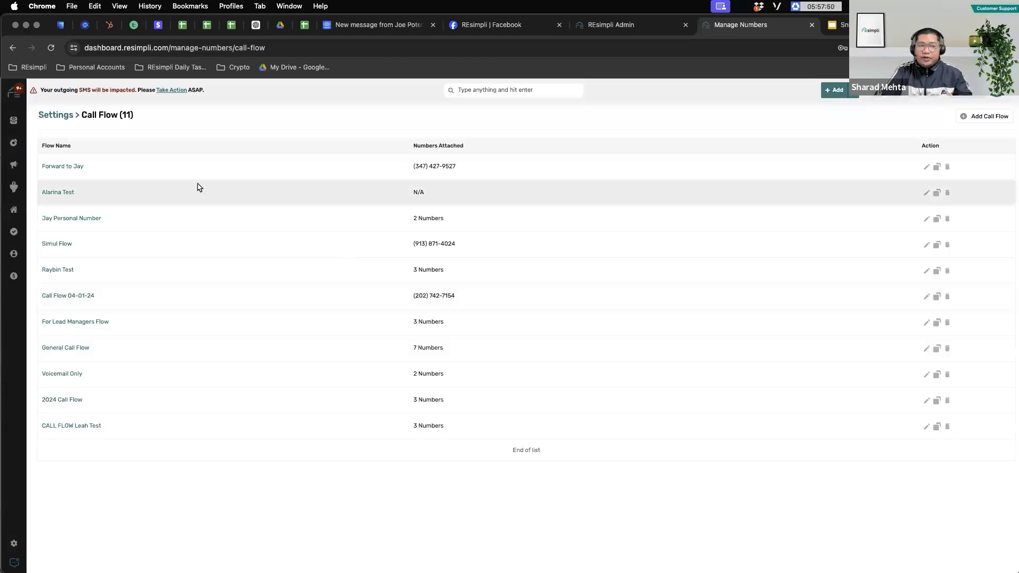
pyautogui.click(59, 116)
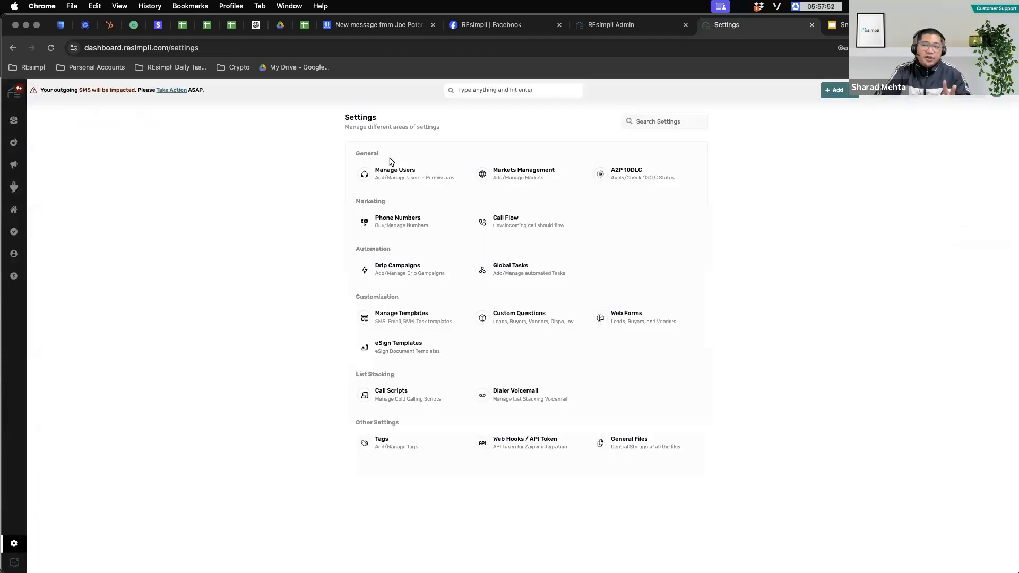
# Step: Open Manage Numbers and view the For Leads tab listing the 20 lead numbers
pyautogui.click(417, 228)
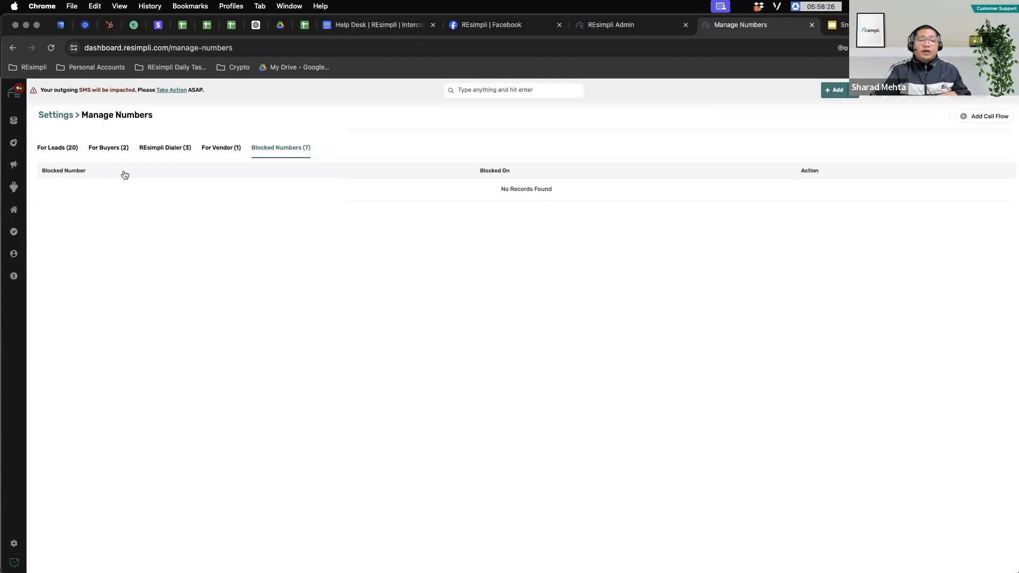
pyautogui.click(59, 149)
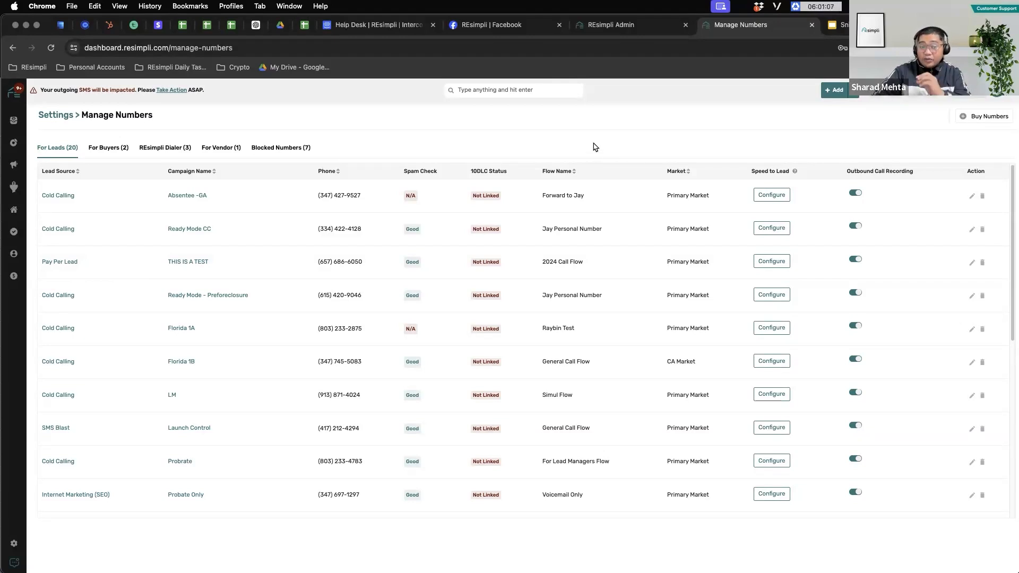
# Step: From Active Leads, open the Phoenix, AZ lead card in the No Contact Made column
pyautogui.moveTo(16, 187)
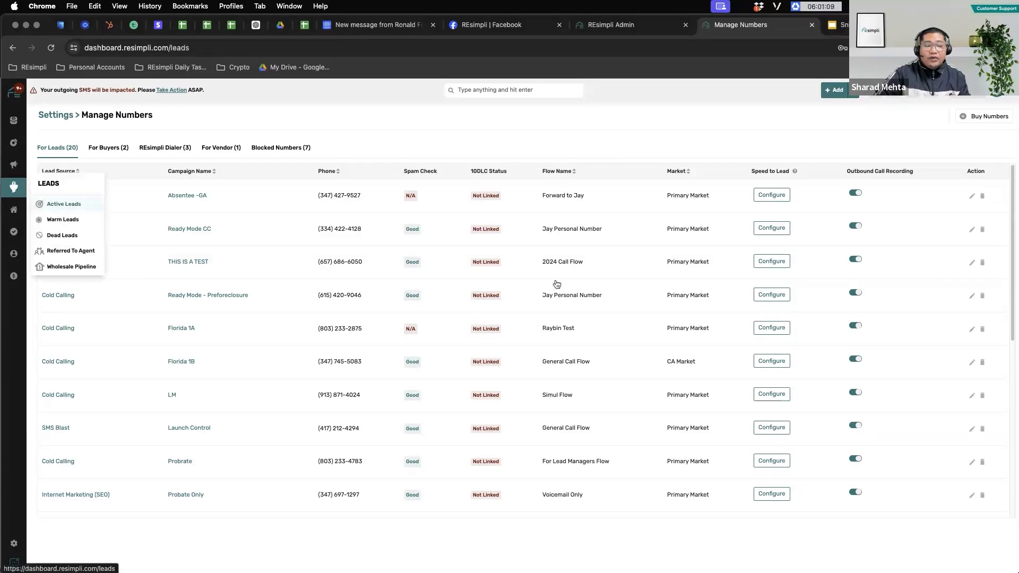
pyautogui.click(61, 204)
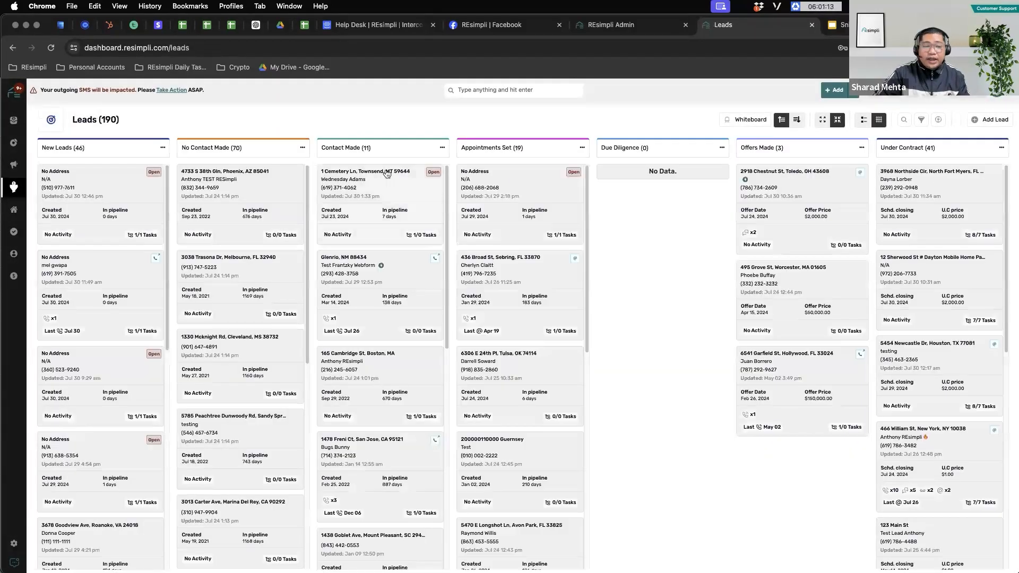
pyautogui.click(238, 176)
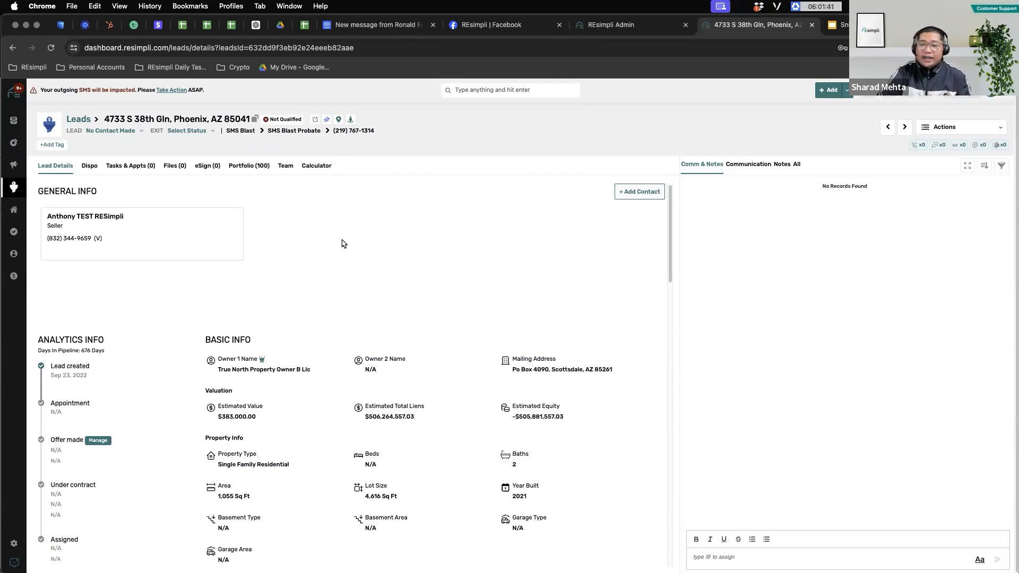
pyautogui.moveTo(238, 210)
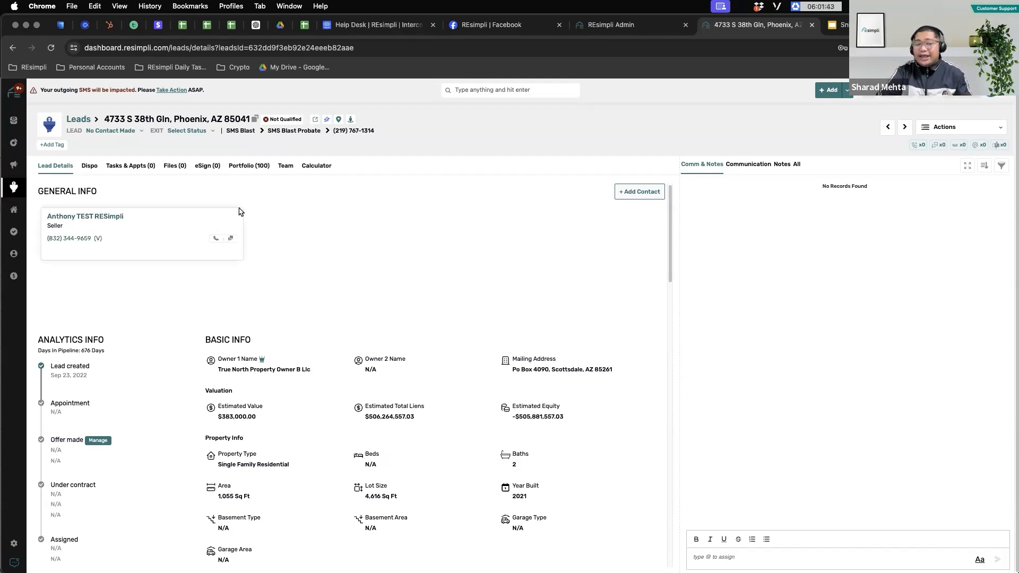
# Step: Change this lead's from-number to the Absentee -GA campaign number, for this lead only
pyautogui.click(216, 239)
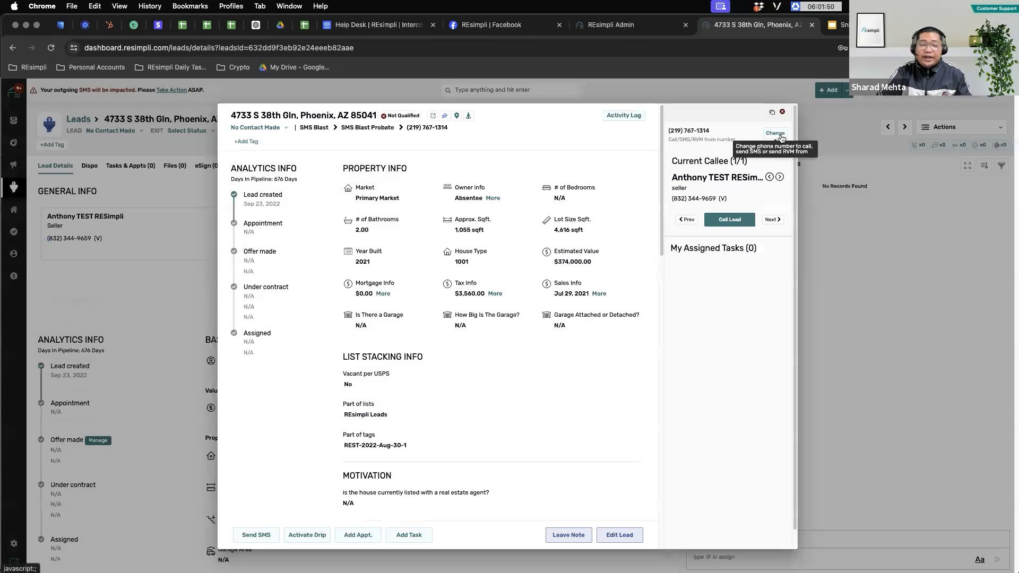
pyautogui.click(775, 133)
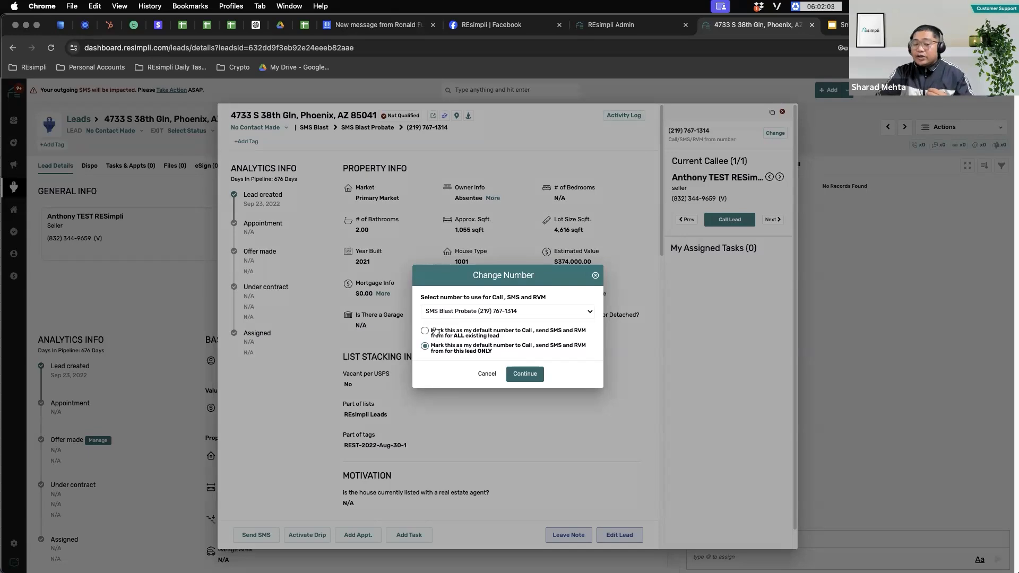
pyautogui.click(514, 312)
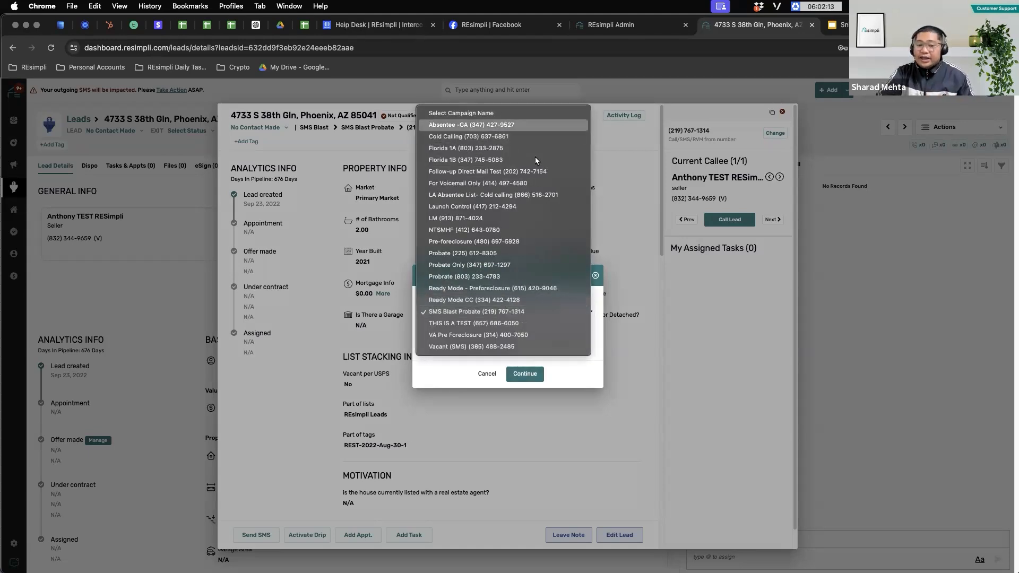
pyautogui.click(509, 124)
pyautogui.click(525, 374)
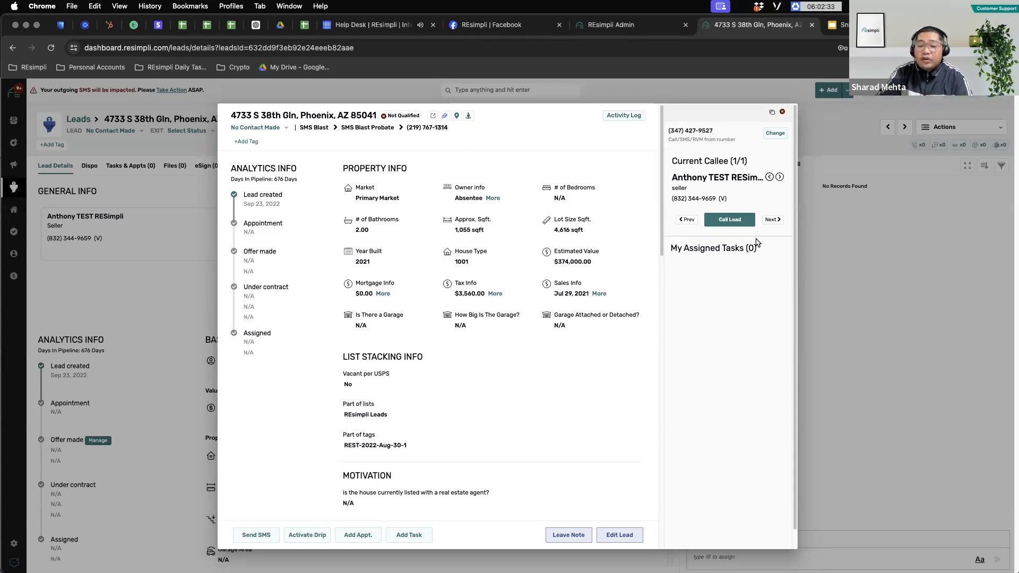
# Step: Call the lead, hang up the call, and return to the Settings overview
pyautogui.click(732, 221)
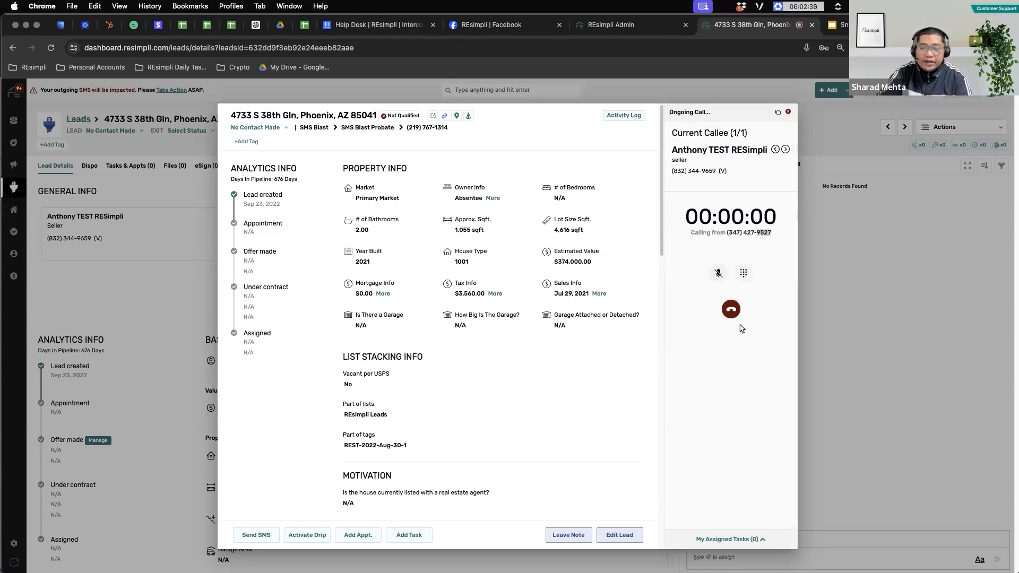
pyautogui.click(731, 310)
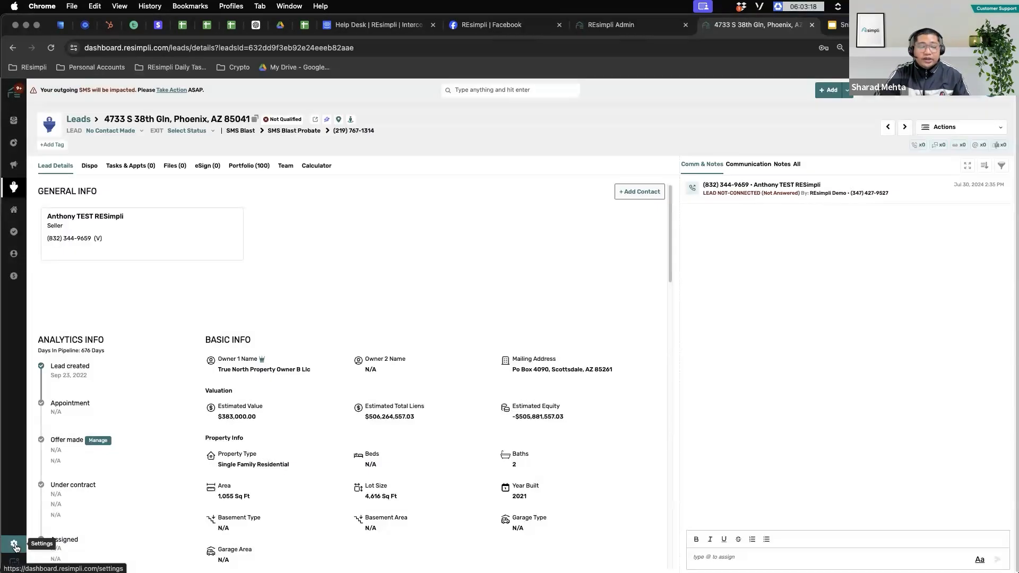
pyautogui.click(13, 543)
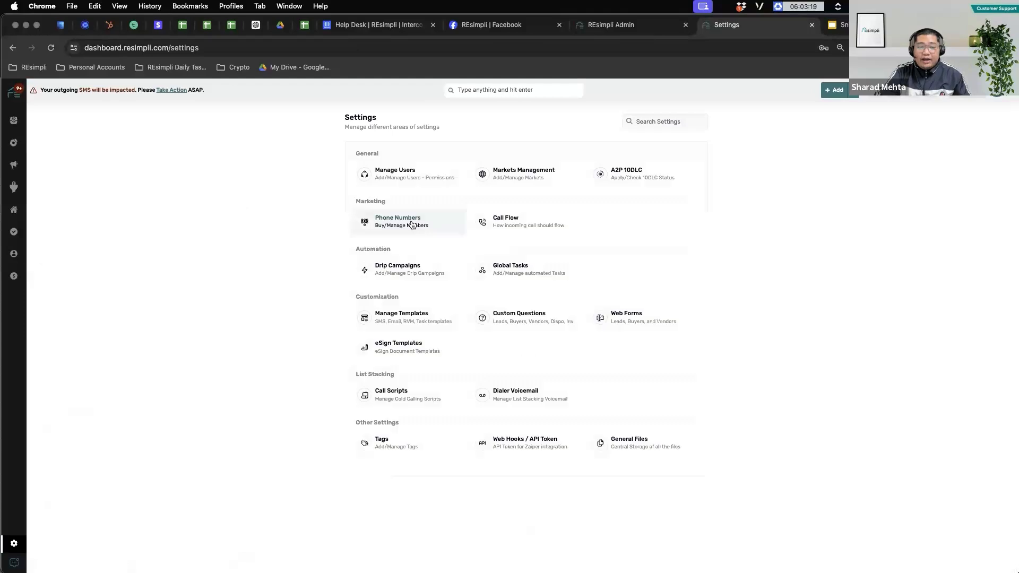
# Step: Open the Phone Numbers card under Marketing to reach Manage Numbers
pyautogui.click(411, 224)
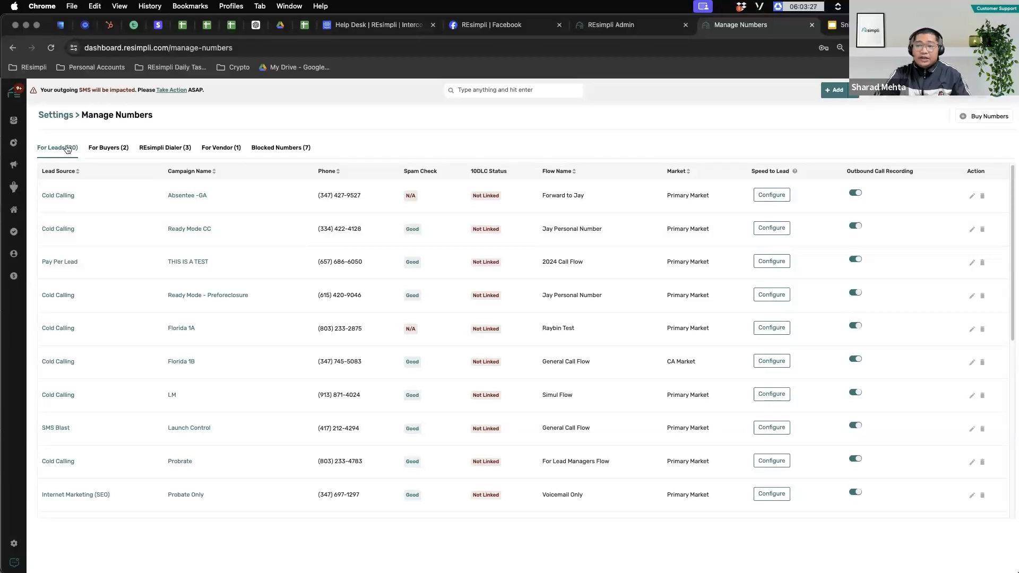
# Step: Review the For Buyers, RESimpli Dialer and For Vendor numbers, then return to For Leads
pyautogui.click(114, 149)
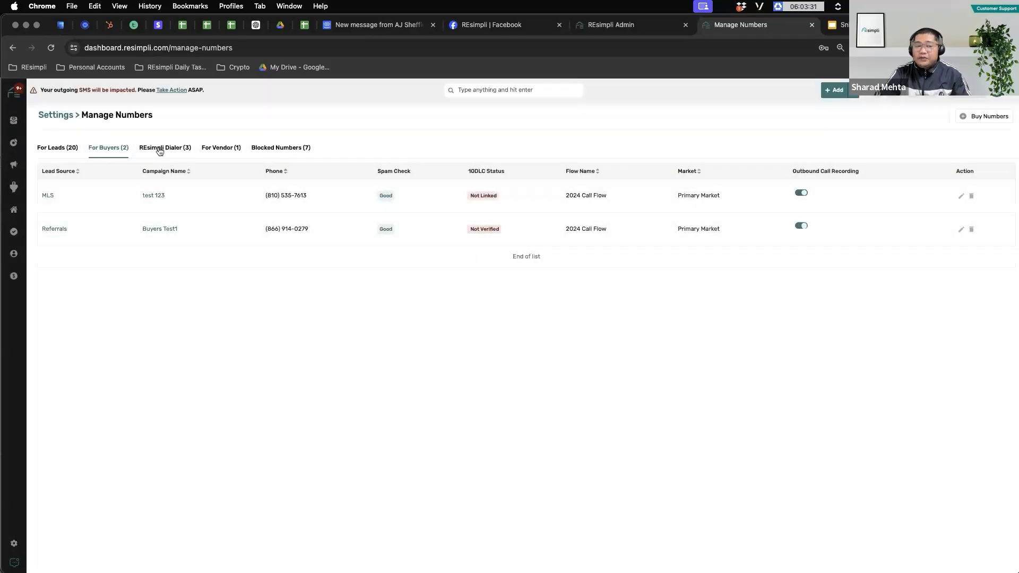
pyautogui.click(158, 149)
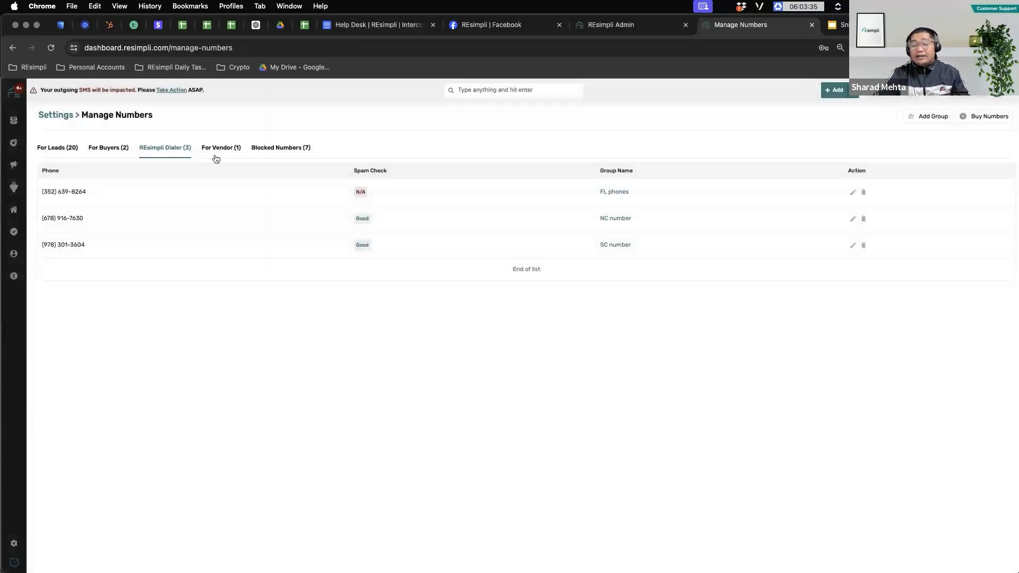
pyautogui.click(218, 149)
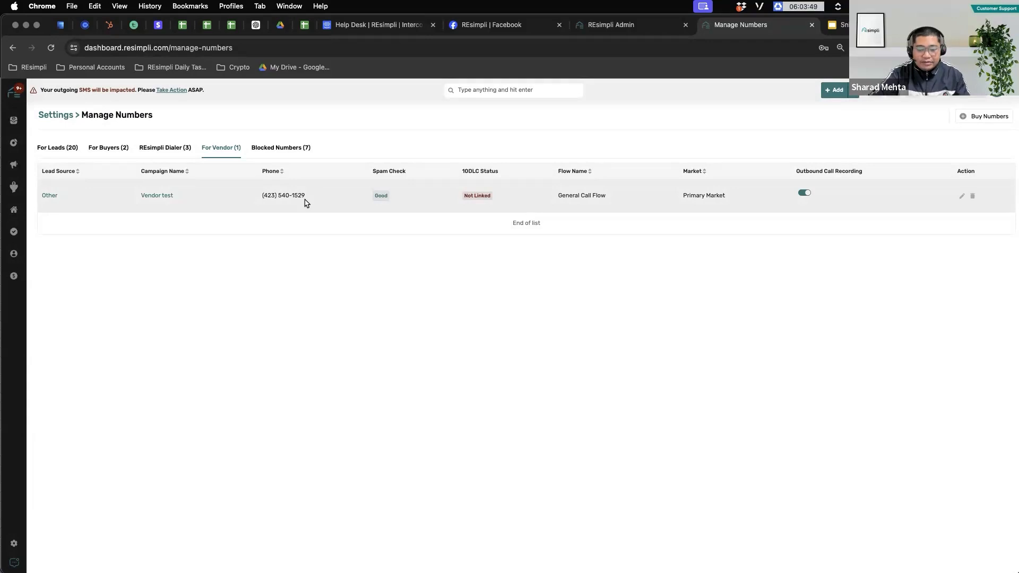
pyautogui.click(61, 149)
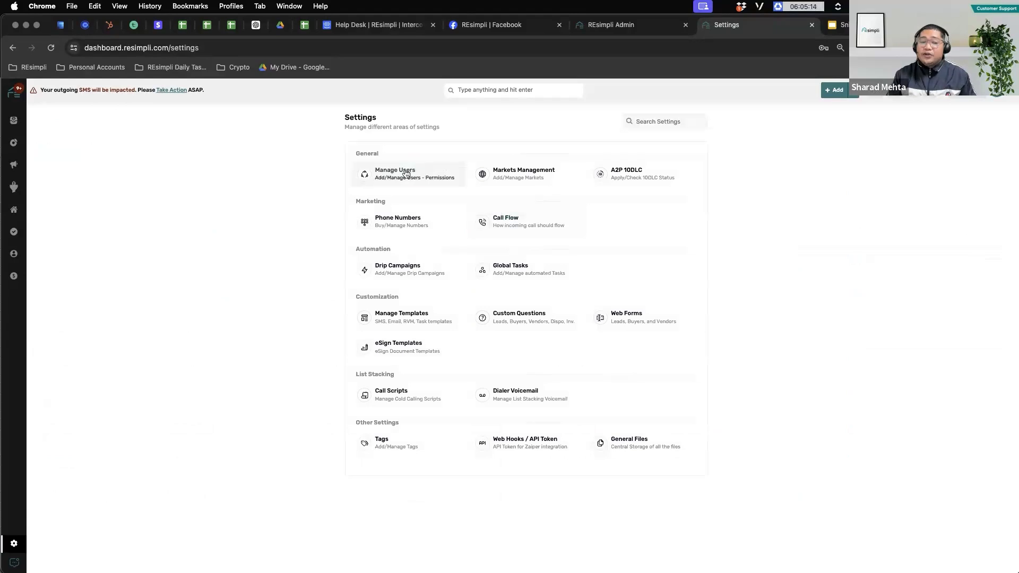
# Step: Open Manage Users with its 17 team members and start adding a new user
pyautogui.click(406, 174)
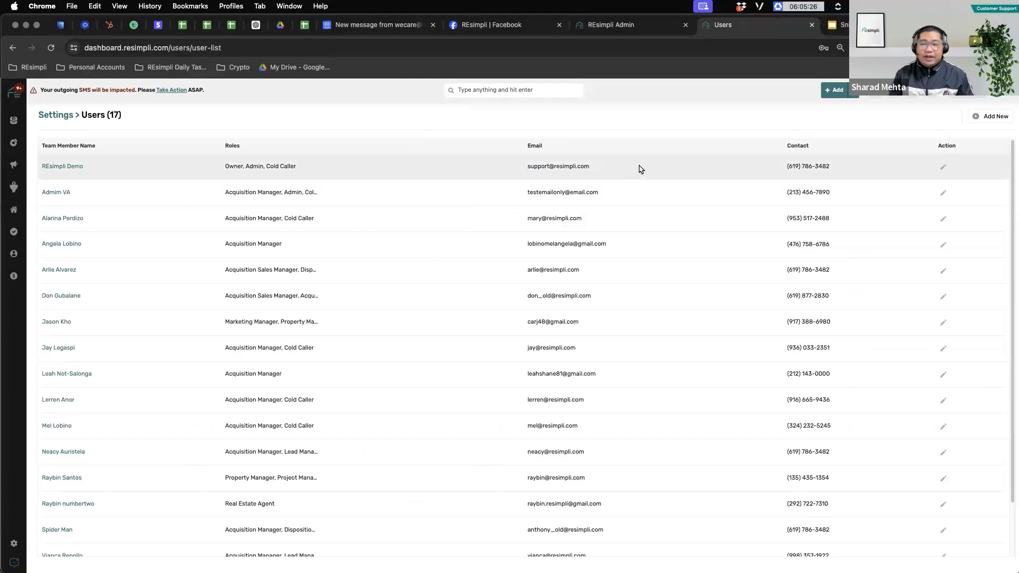
pyautogui.click(1001, 122)
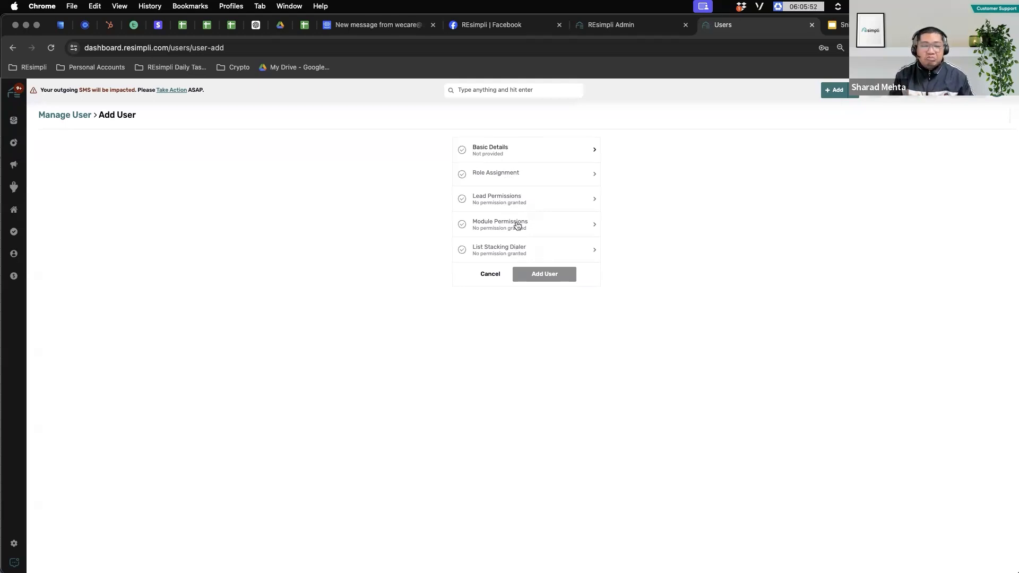
# Step: In Basic Details, enter the new user's first name, last name and e-mail address
pyautogui.click(520, 153)
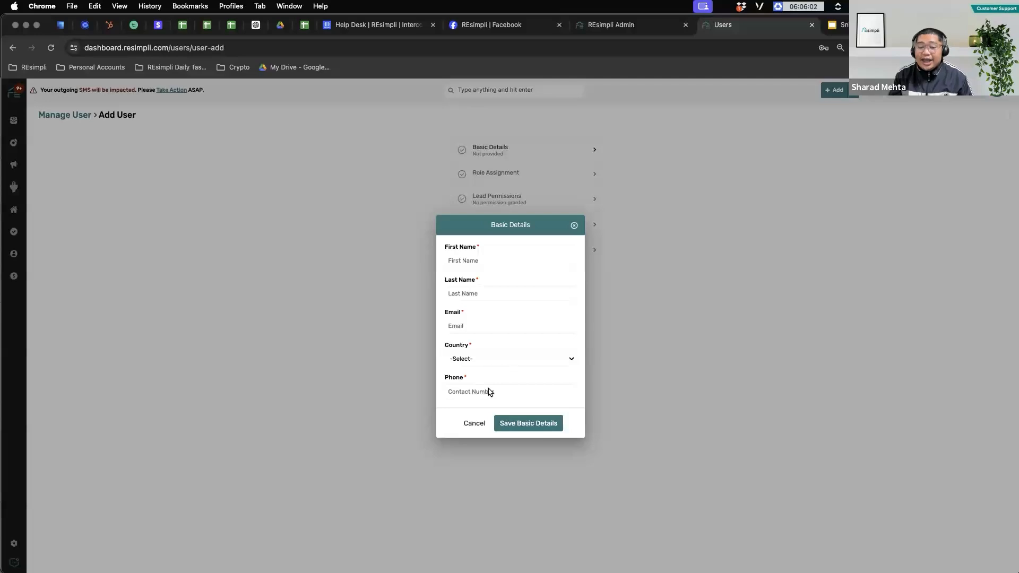
pyautogui.click(471, 265)
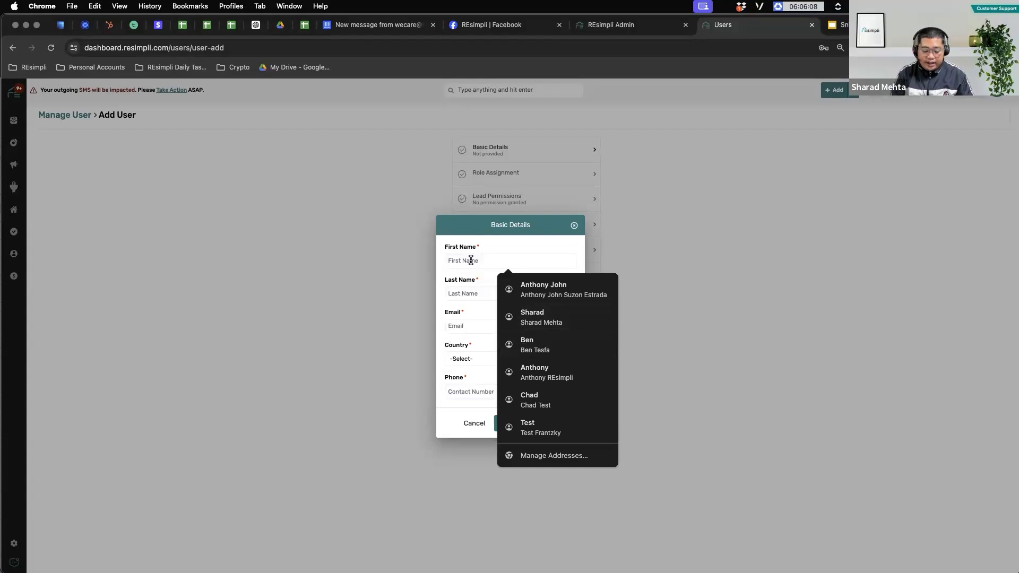
pyautogui.write('Anthony')
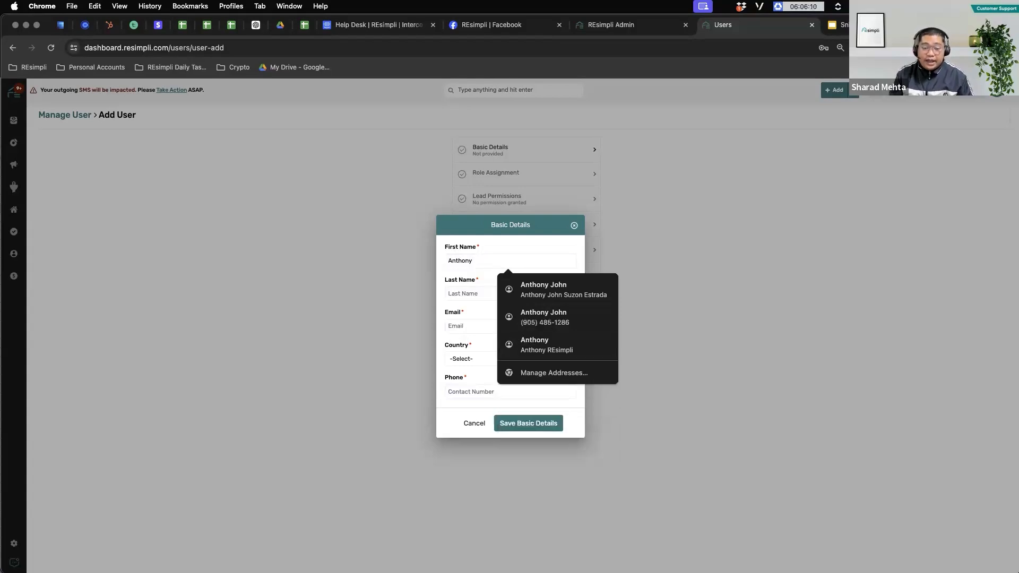
pyautogui.click(460, 294)
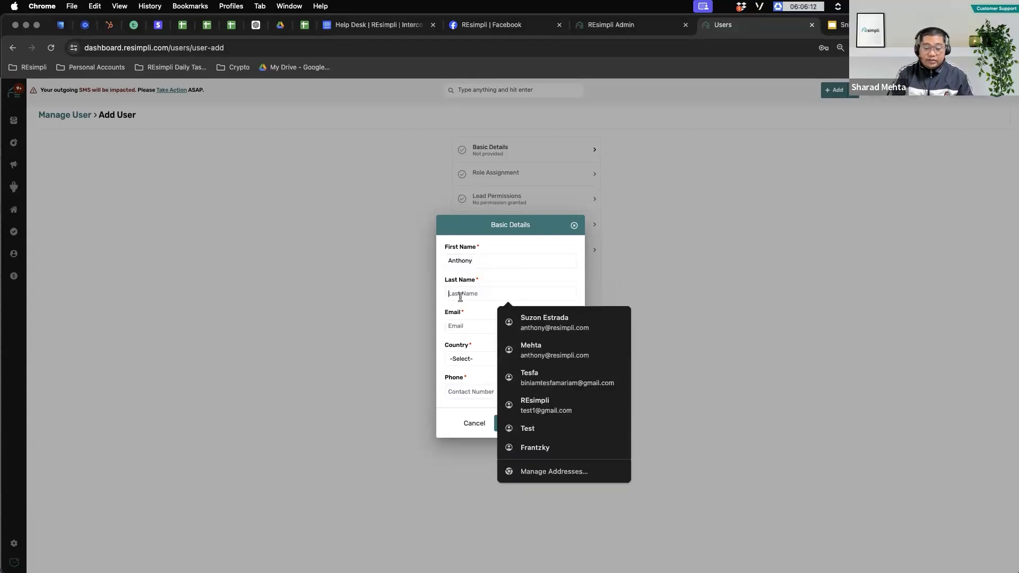
pyautogui.write('Test123')
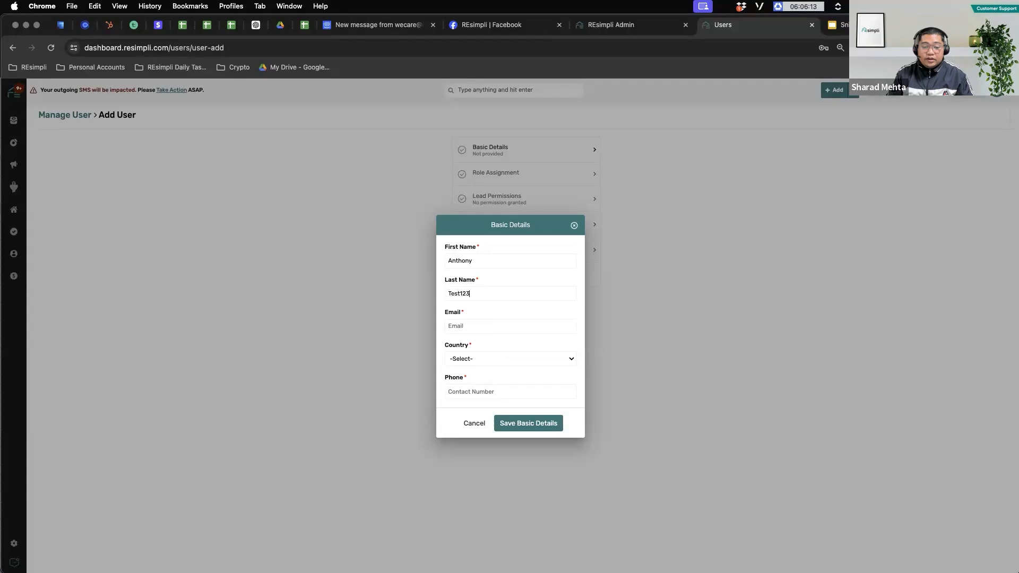
pyautogui.click(464, 325)
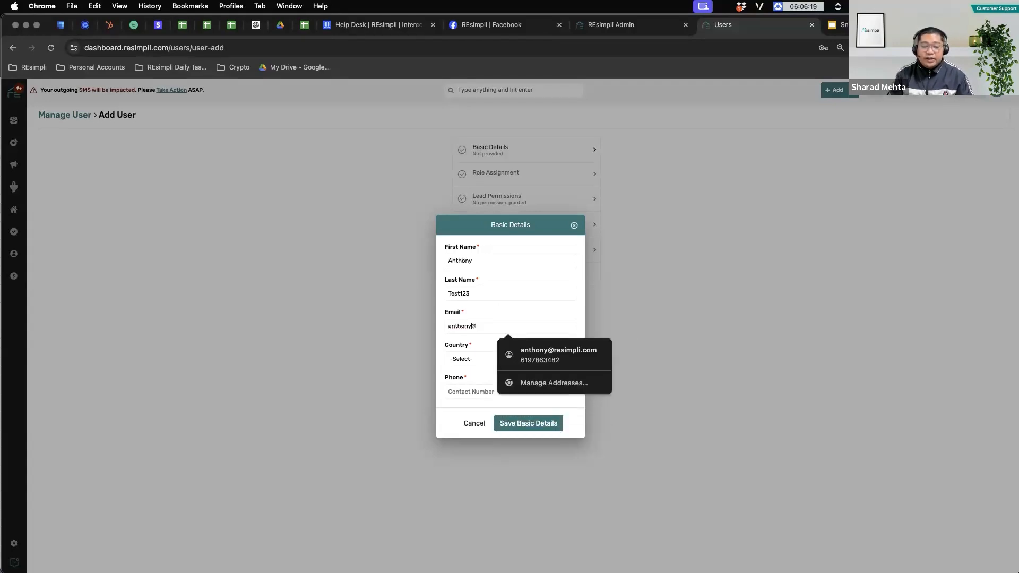
pyautogui.click(495, 328)
pyautogui.write('gmail.com')
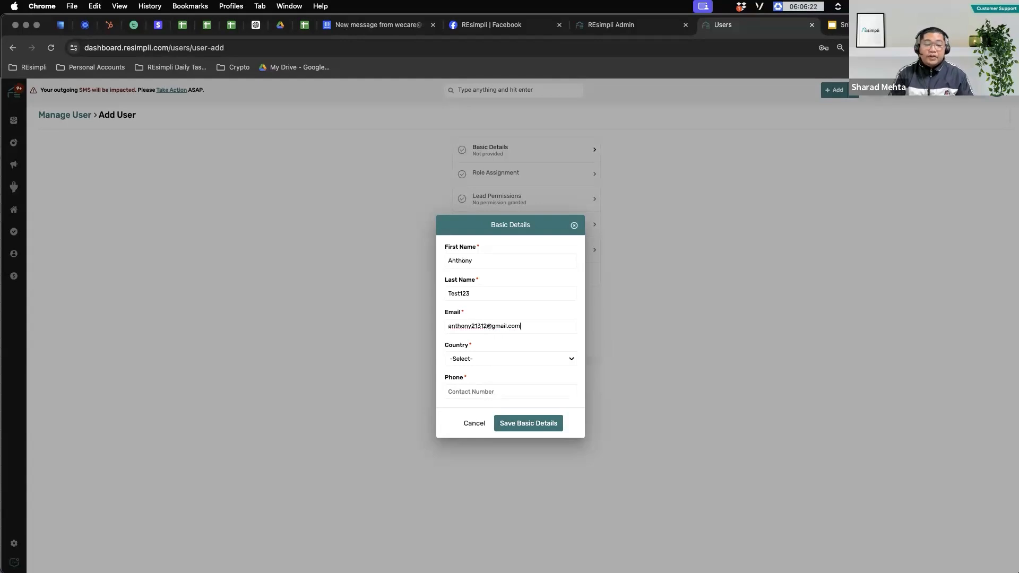
# Step: Pick (+1) United States / Canada, add the phone number, correct the last name, and save
pyautogui.click(492, 360)
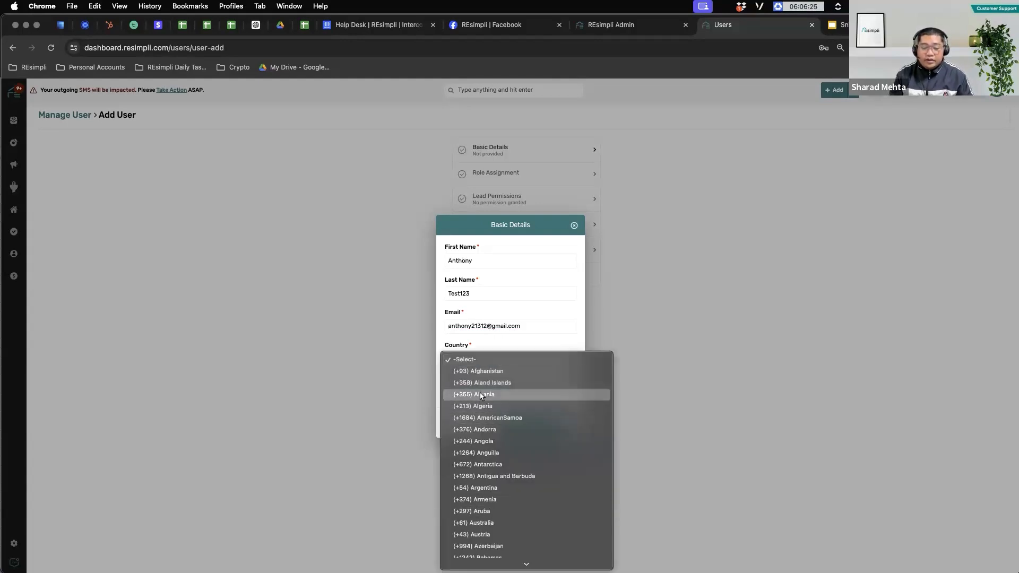
pyautogui.scroll(-15, 505, 470)
pyautogui.scroll(-5, 503, 421)
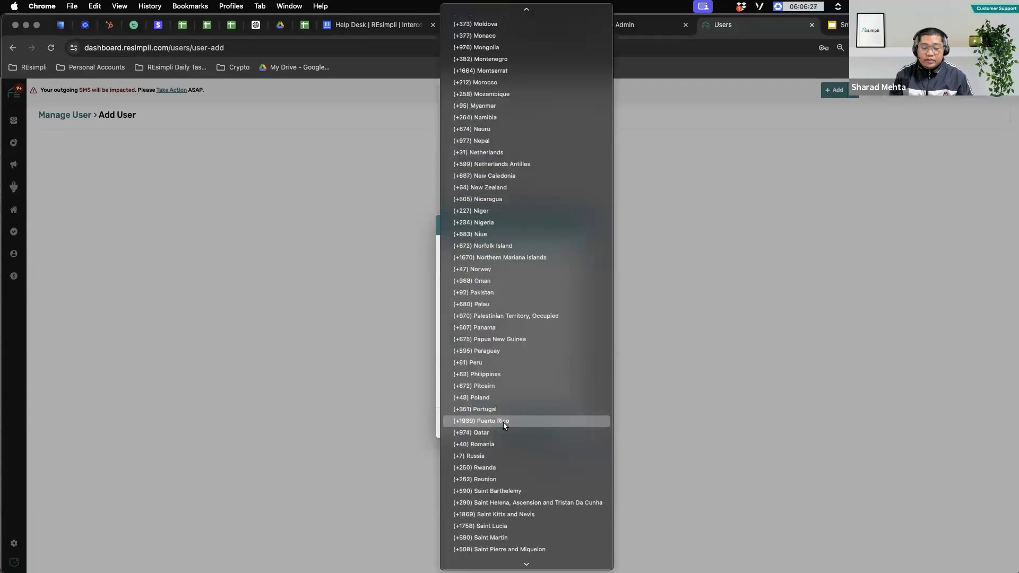
pyautogui.scroll(-10, 503, 421)
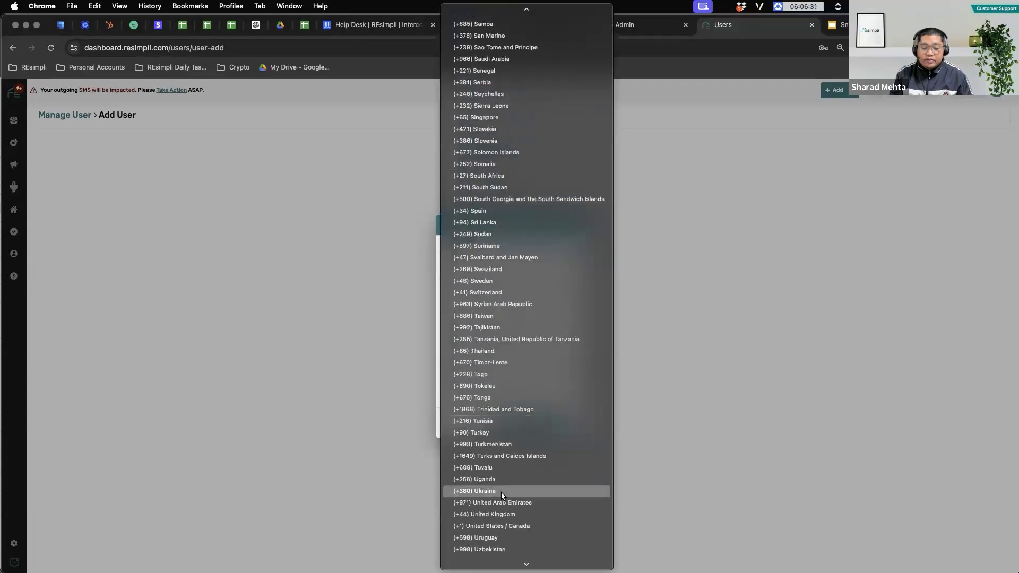
pyautogui.click(500, 524)
pyautogui.click(471, 391)
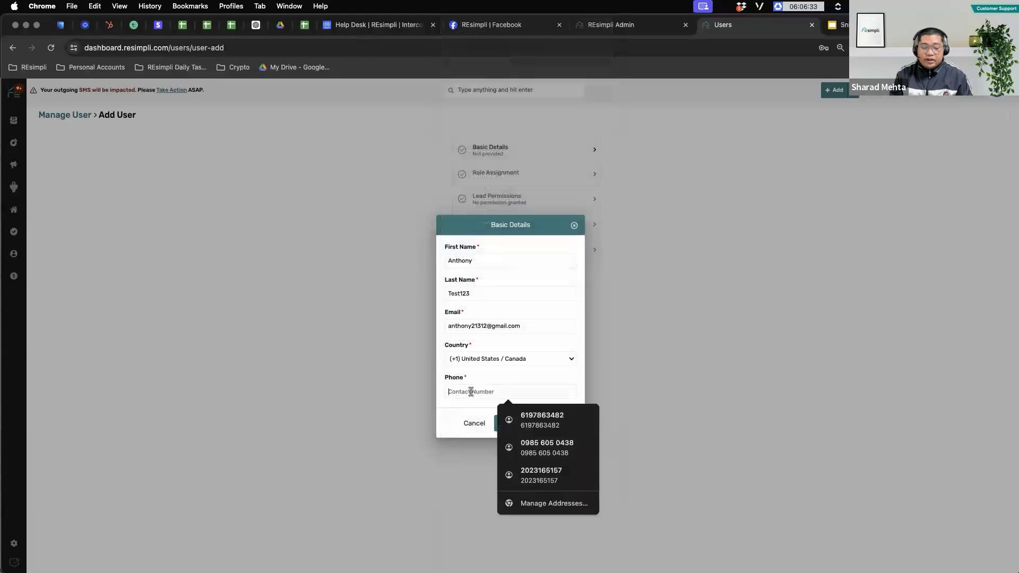
pyautogui.click(531, 416)
pyautogui.click(533, 428)
pyautogui.click(479, 290)
pyautogui.press('BackSpace')
pyautogui.press('BackSpace')
pyautogui.press('BackSpace')
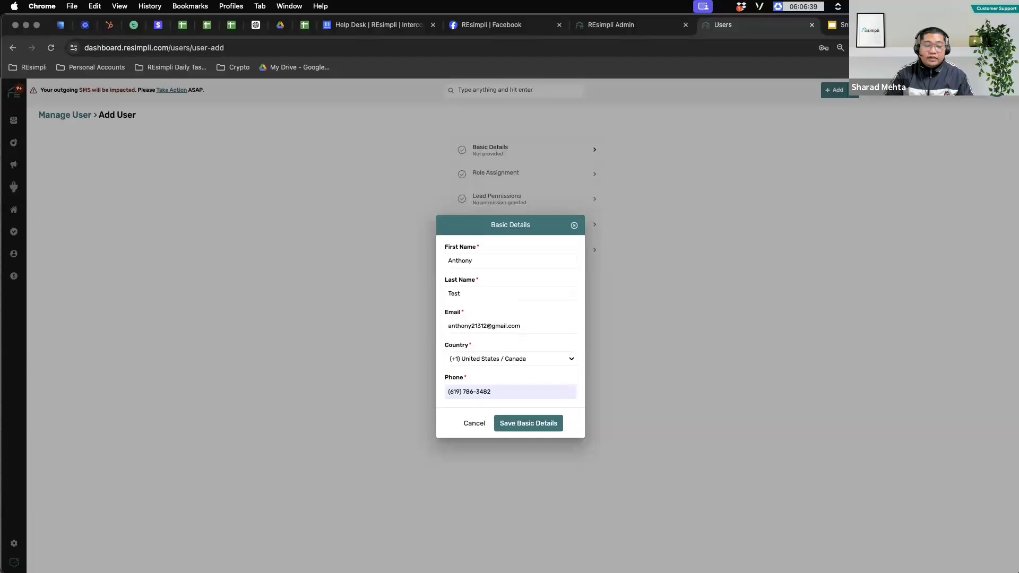
pyautogui.write('test')
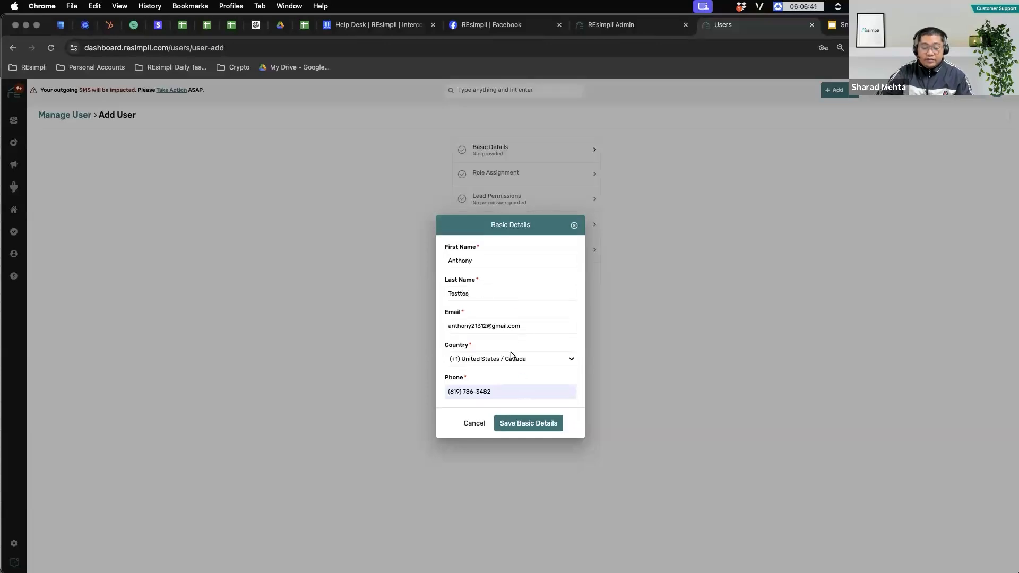
pyautogui.click(529, 425)
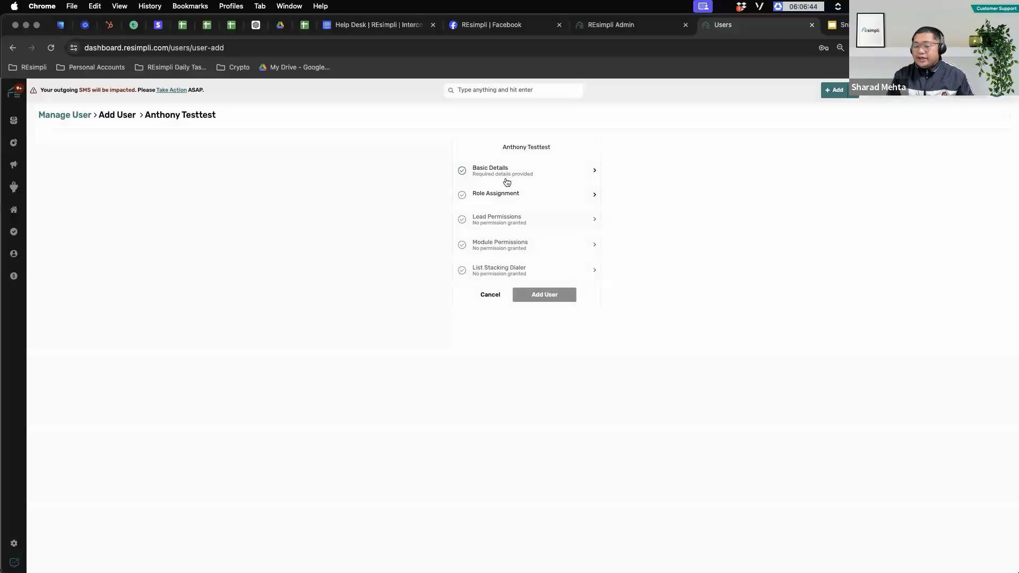
# Step: Open Role Assignment to list roles from Accountant to Transaction Coordinator
pyautogui.click(517, 196)
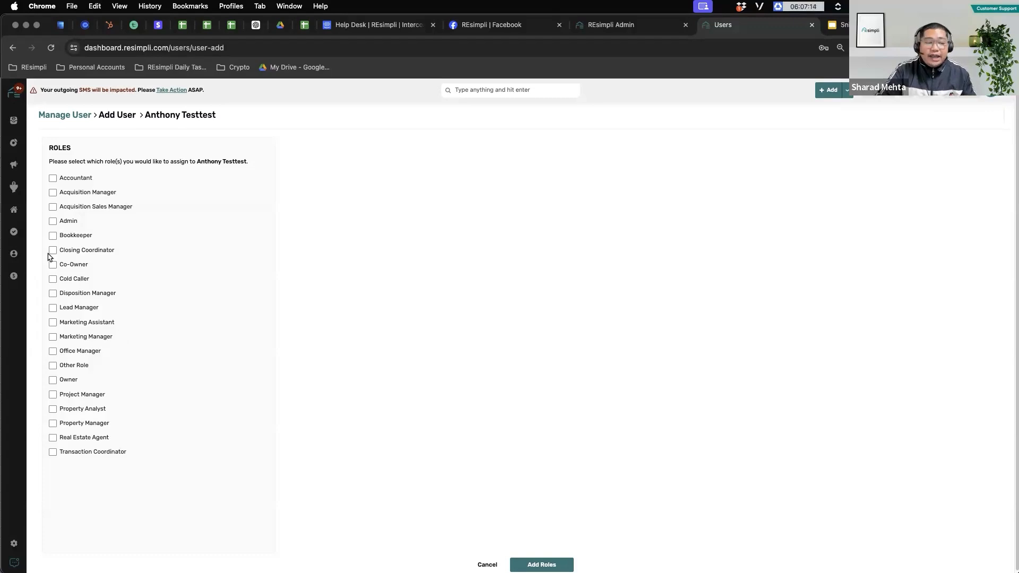
# Step: Assign the Admin role, not Owner, with lead access, Primary Market and the Absentee -GA campaign
pyautogui.click(54, 381)
pyautogui.click(295, 184)
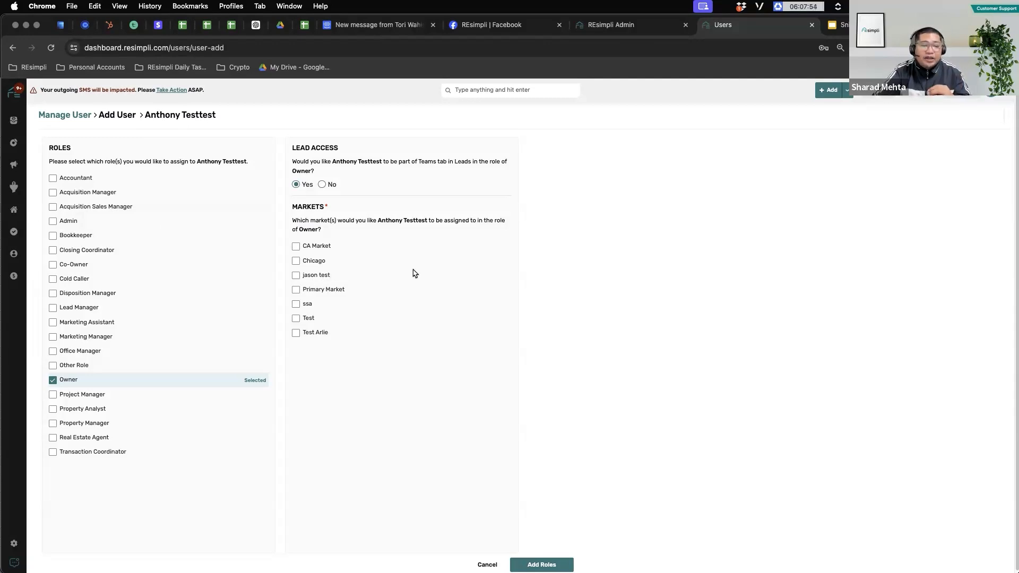
pyautogui.click(53, 381)
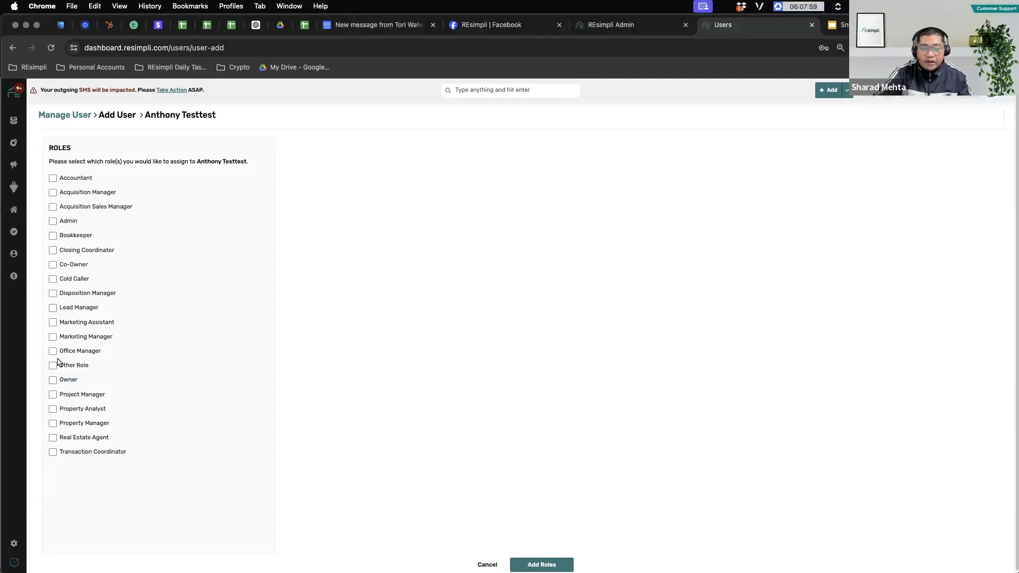
pyautogui.click(53, 221)
pyautogui.click(295, 184)
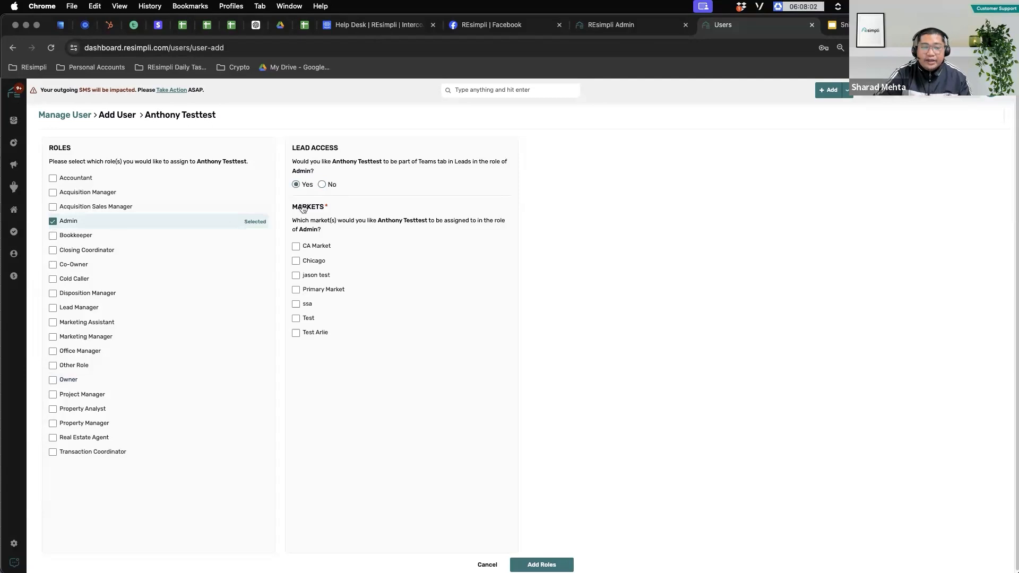
pyautogui.click(378, 289)
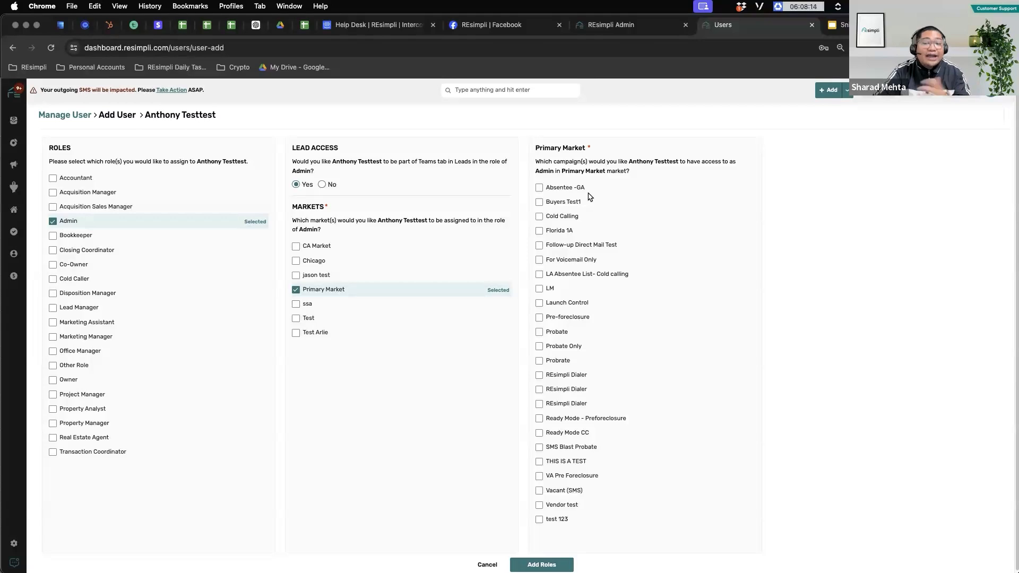
pyautogui.click(540, 188)
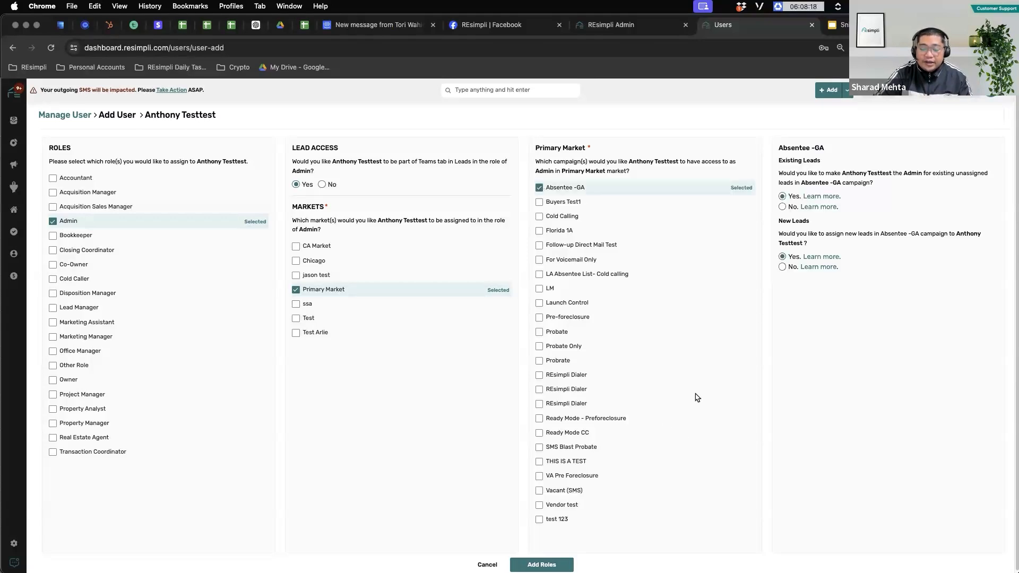
pyautogui.click(541, 564)
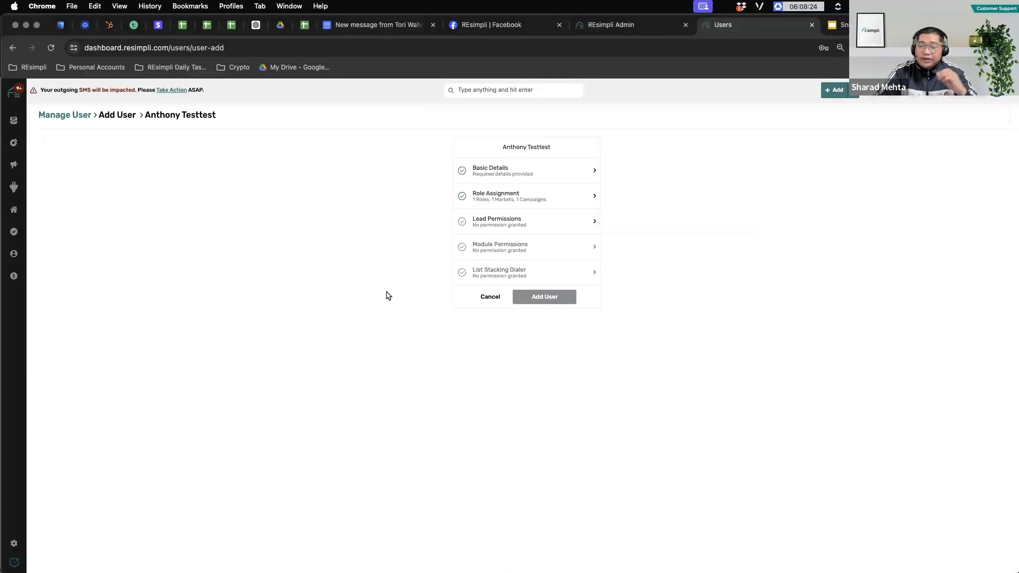
# Step: Open the Lead Permissions dialog from the Add User summary
pyautogui.click(499, 222)
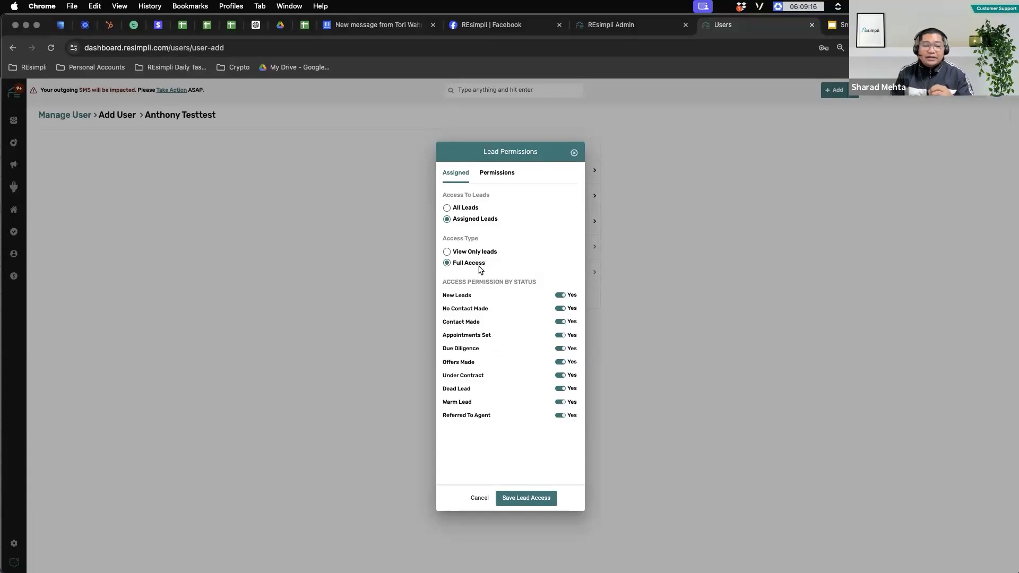
pyautogui.click(501, 175)
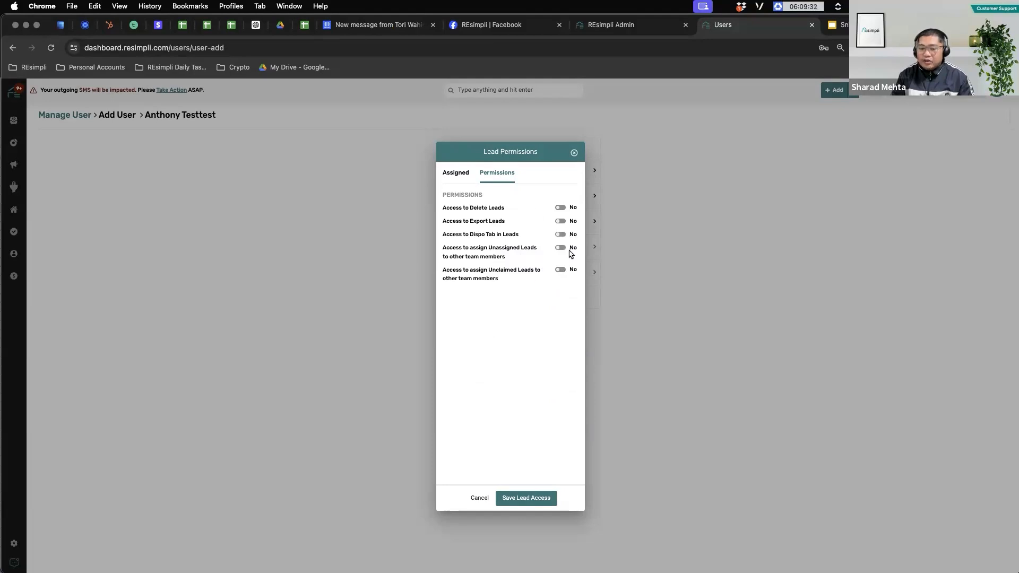
pyautogui.click(450, 176)
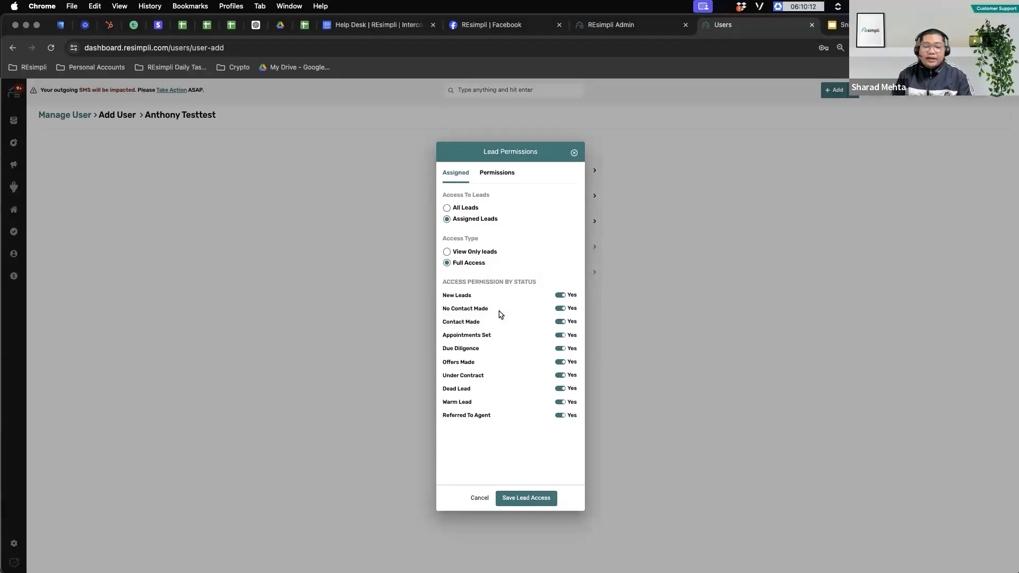
# Step: Block Appointments Set through Referred To Agent statuses and save the lead access settings
pyautogui.click(560, 335)
pyautogui.click(561, 349)
pyautogui.click(560, 362)
pyautogui.click(561, 375)
pyautogui.click(561, 389)
pyautogui.click(560, 401)
pyautogui.click(560, 415)
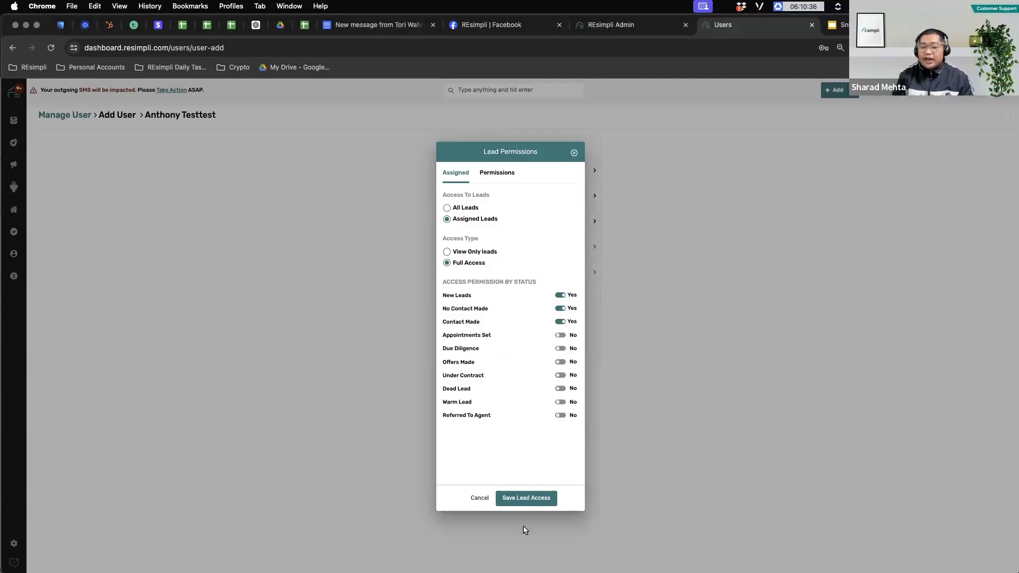
pyautogui.click(522, 499)
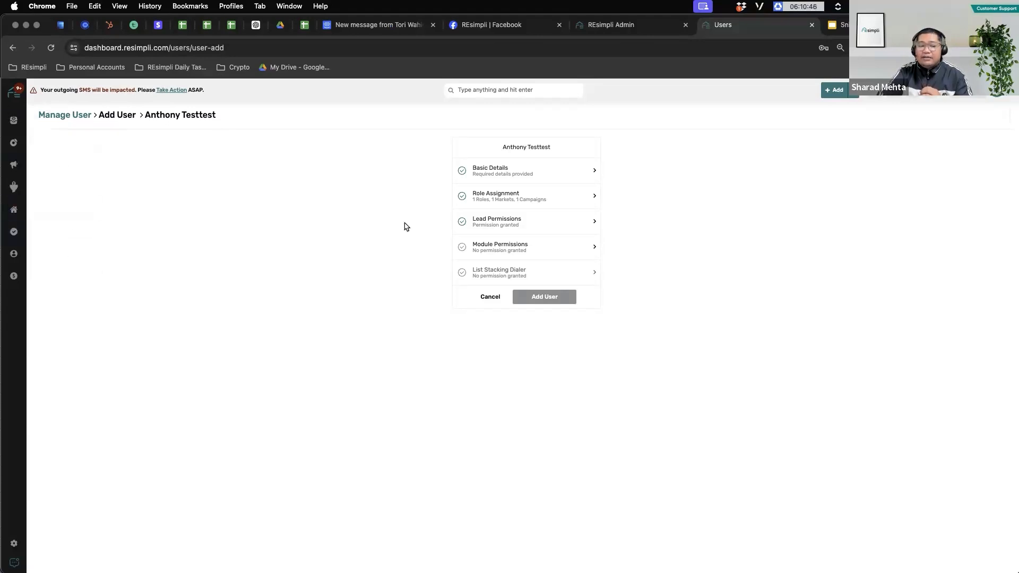
# Step: Review the Module Based Permissions page and save it with its current settings
pyautogui.click(500, 246)
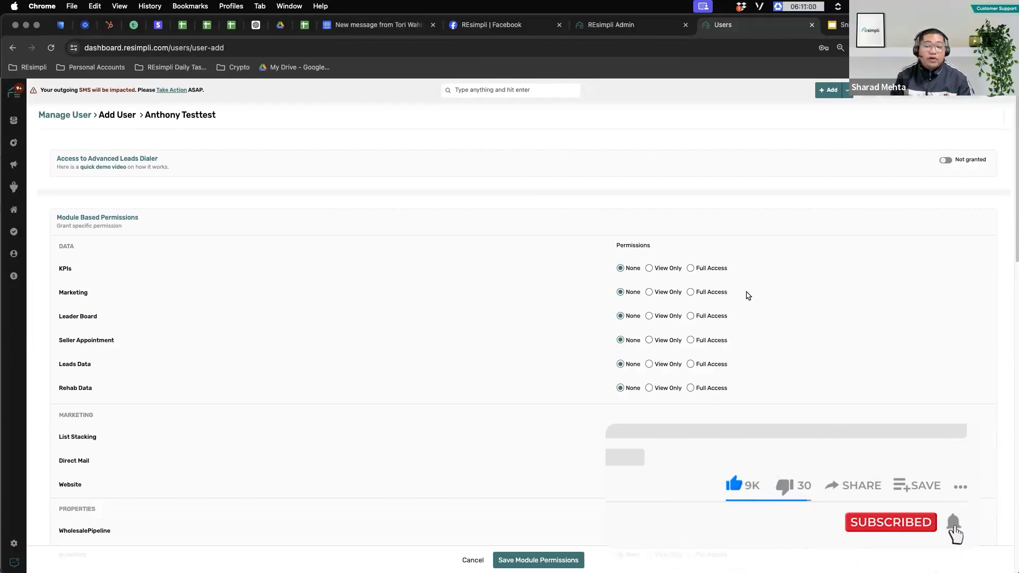
pyautogui.scroll(-10, 743, 291)
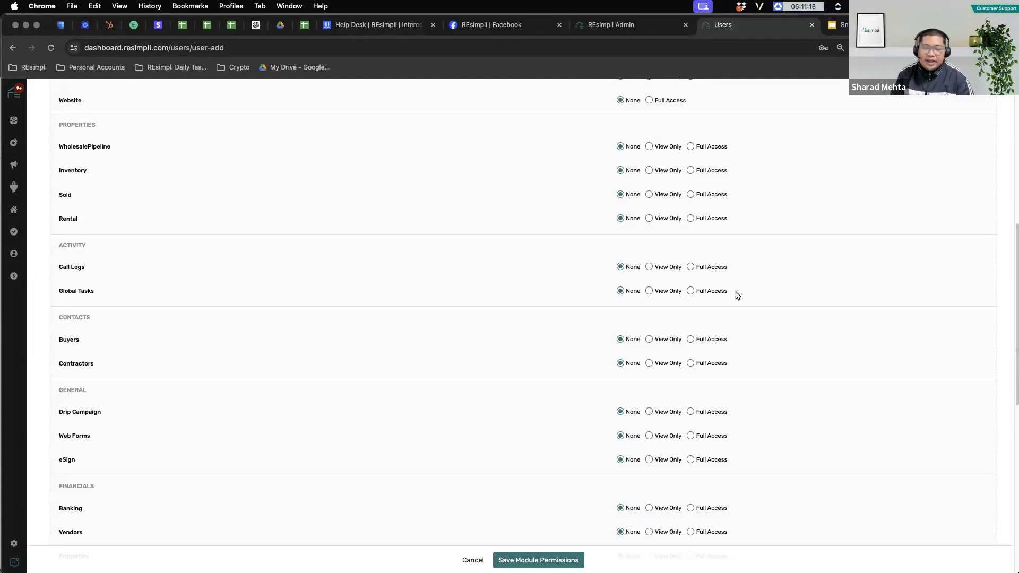
pyautogui.scroll(-8, 739, 294)
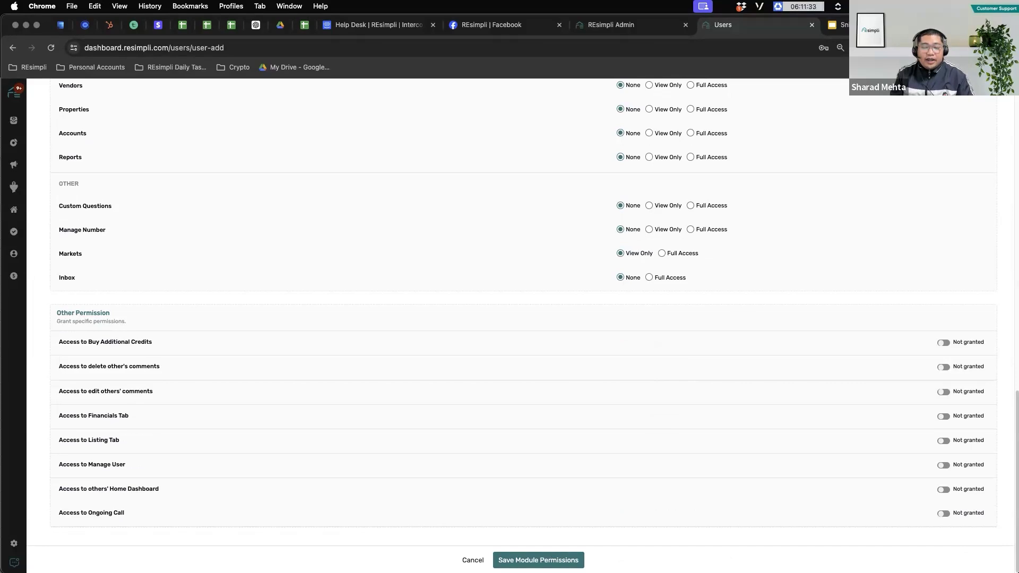
pyautogui.click(538, 560)
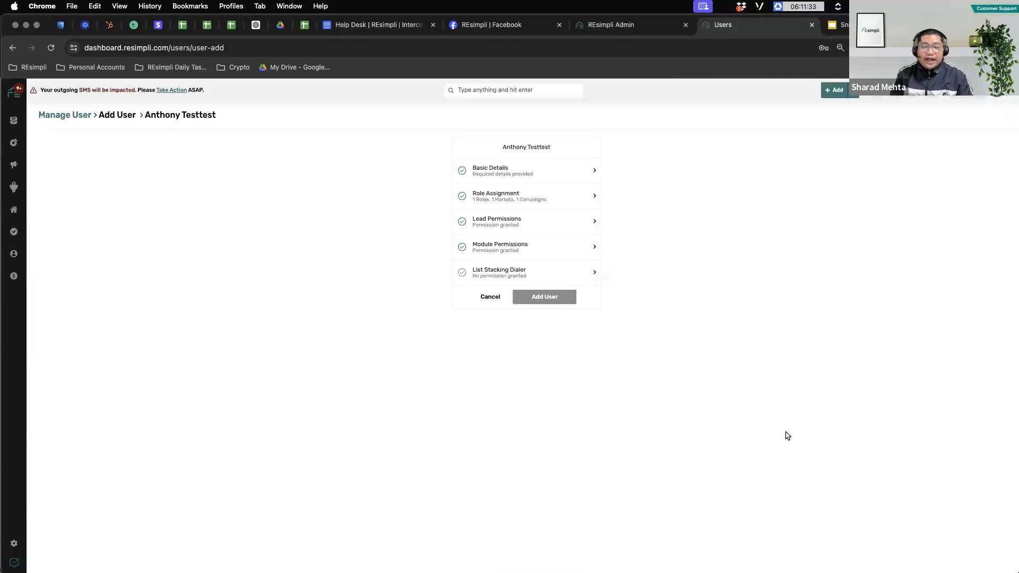
# Step: Save the List Stacking Dialer settings with the shown Manager and Dialer Access
pyautogui.click(504, 275)
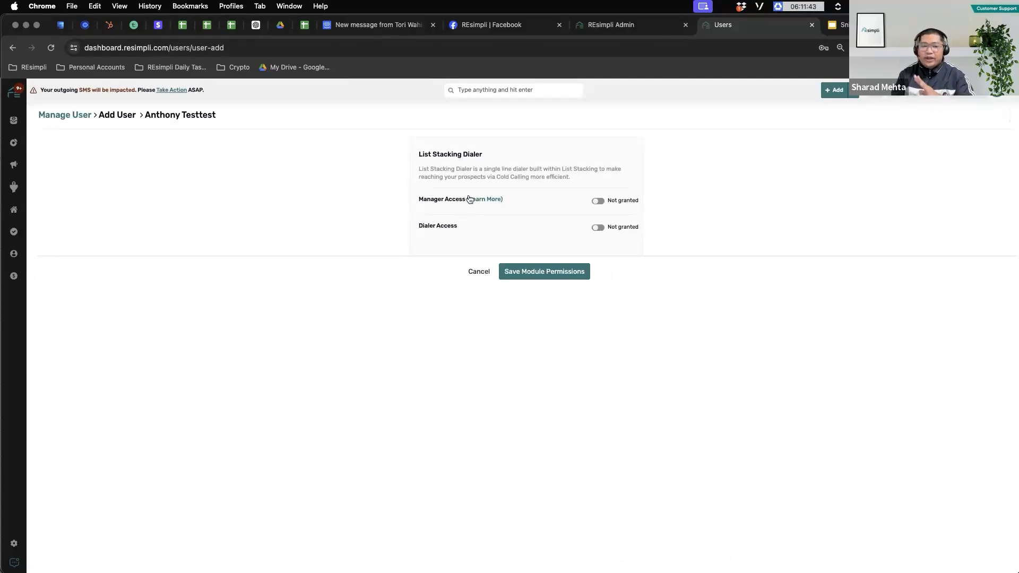
pyautogui.click(539, 271)
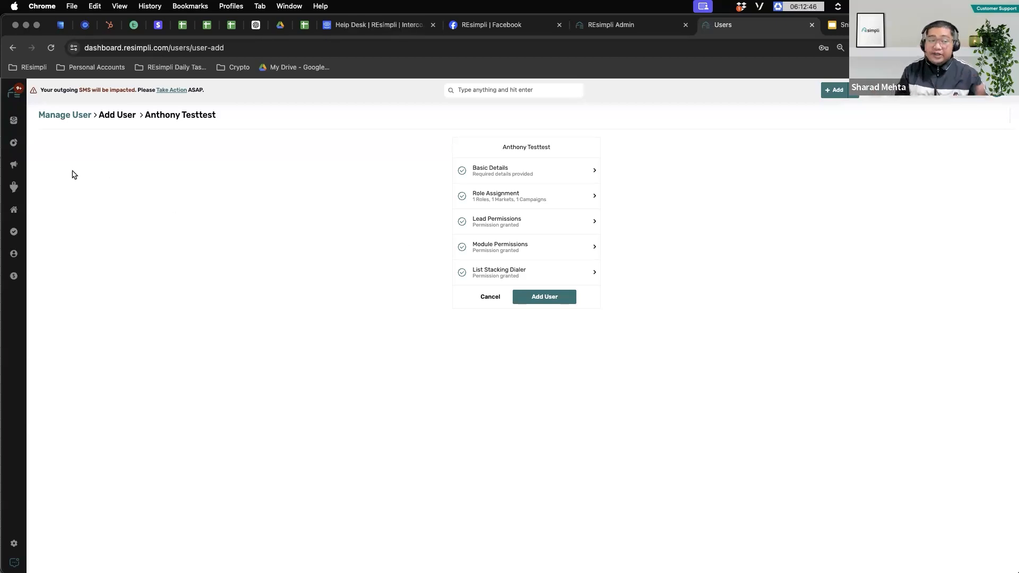
# Step: Bring up the LEADS flyout menu from the sidebar Leads icon
pyautogui.moveTo(14, 186)
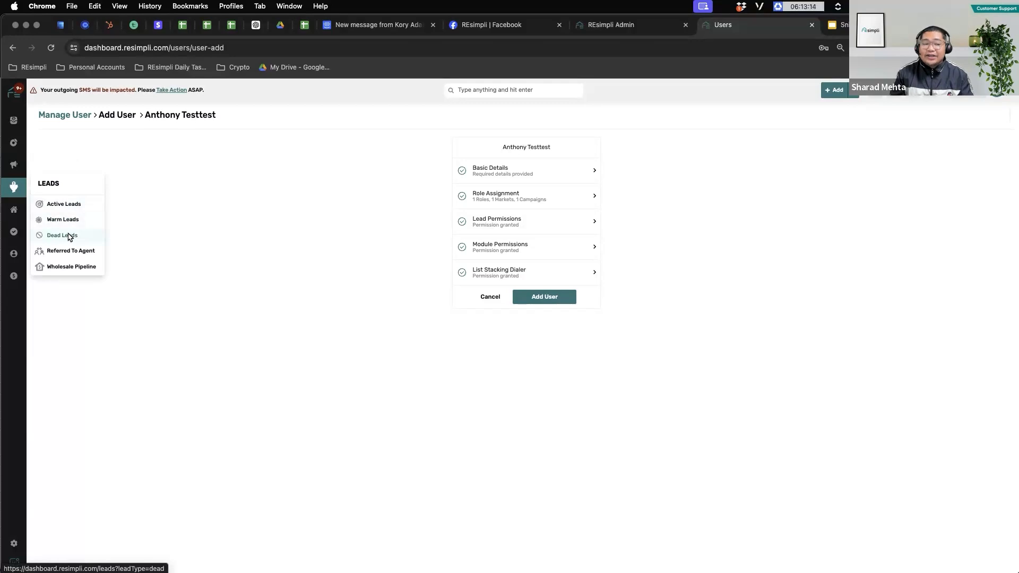
# Step: Go to Active Leads, then to the List Stacking property addresses list under Marketing
pyautogui.click(64, 205)
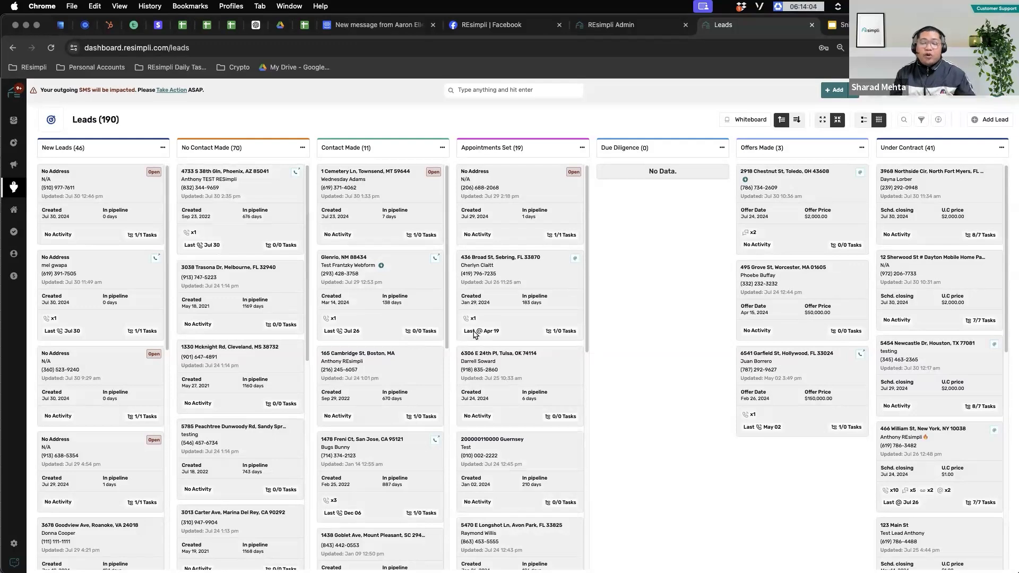
pyautogui.moveTo(14, 164)
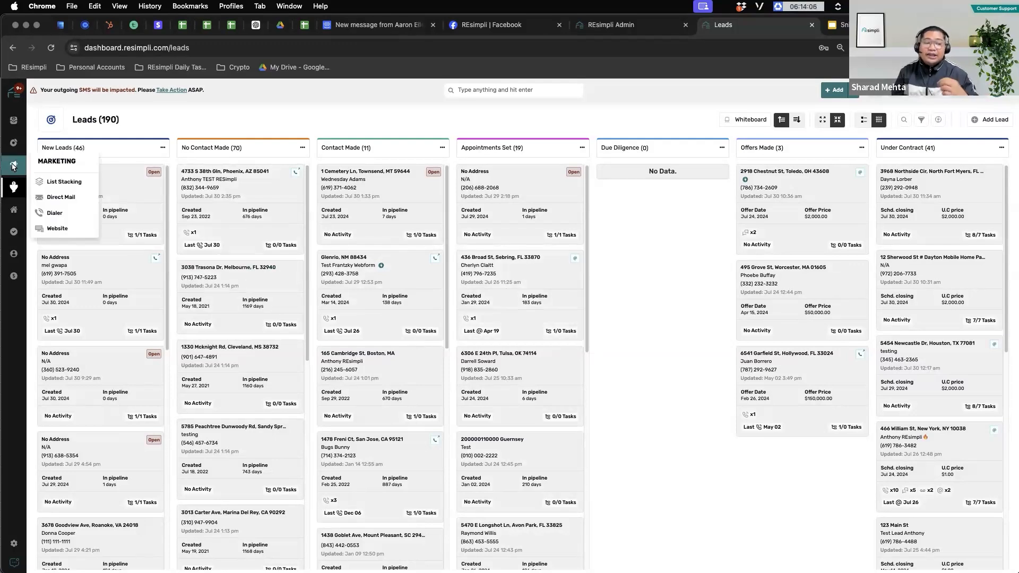
pyautogui.click(66, 186)
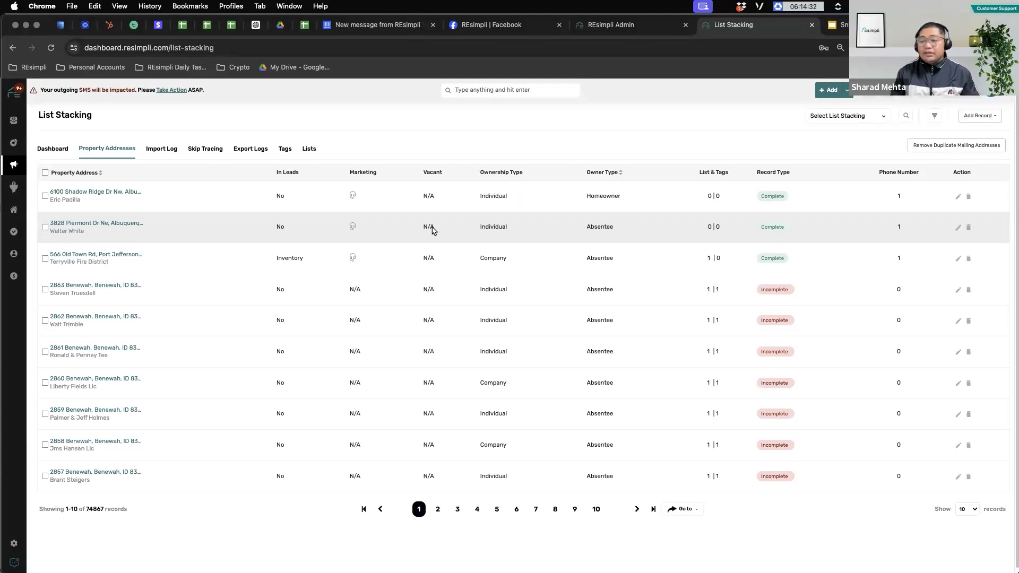
# Step: Show the Add Record options, Bulk Upload and Add Single
pyautogui.click(977, 120)
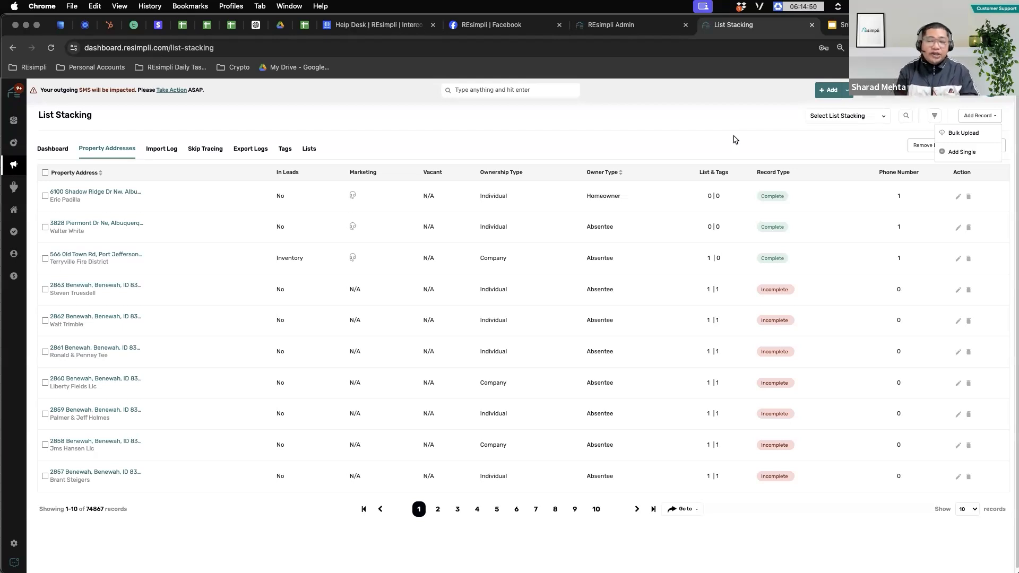
# Step: Start a Bulk Upload, browse the Lead Creation Date mapping fields unchanged, and show the account menu
pyautogui.click(964, 133)
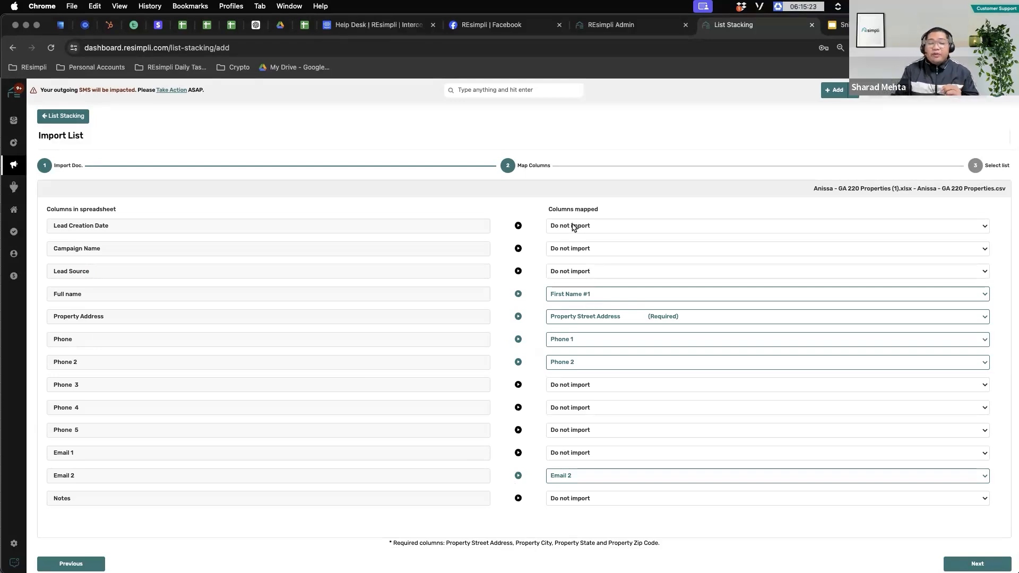
pyautogui.click(574, 228)
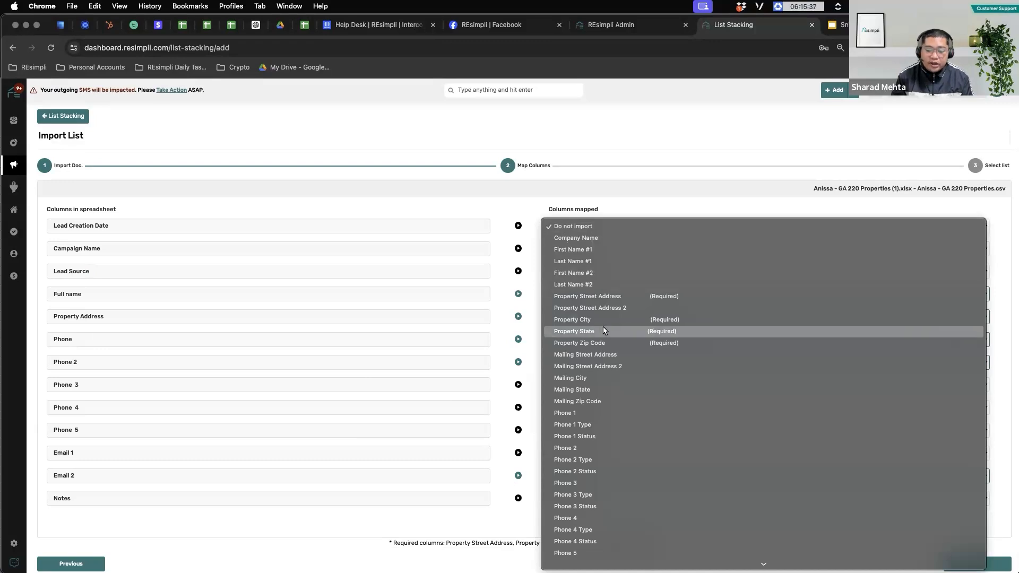
pyautogui.scroll(-5, 601, 318)
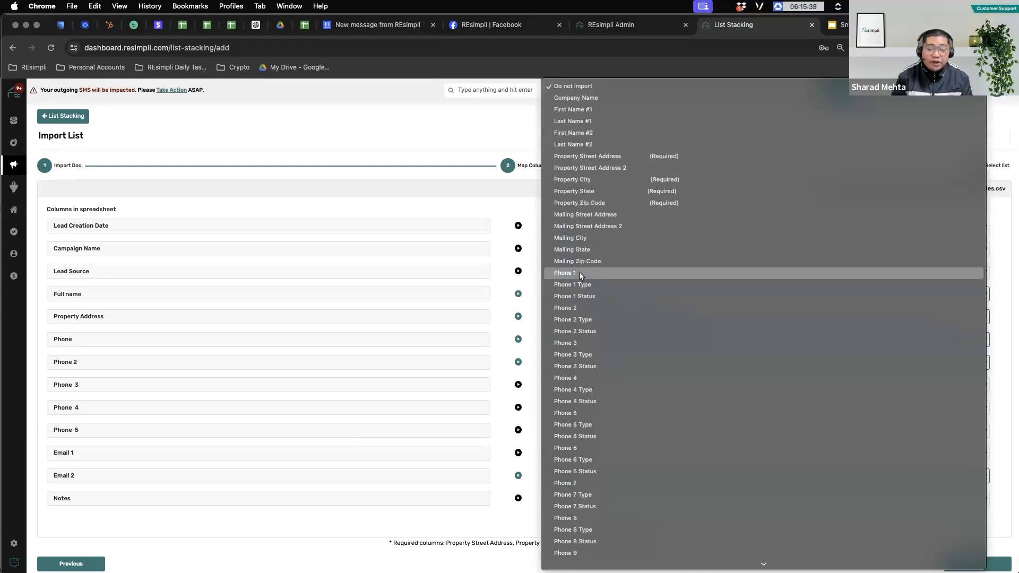
pyautogui.scroll(-3, 588, 419)
pyautogui.scroll(-5, 587, 408)
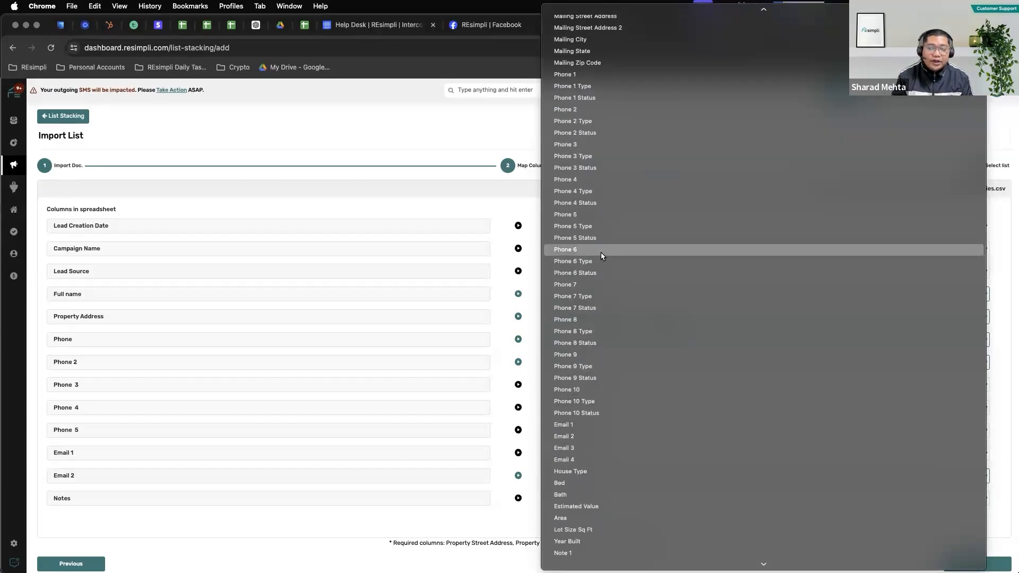
pyautogui.scroll(-3, 634, 342)
pyautogui.scroll(-1, 633, 342)
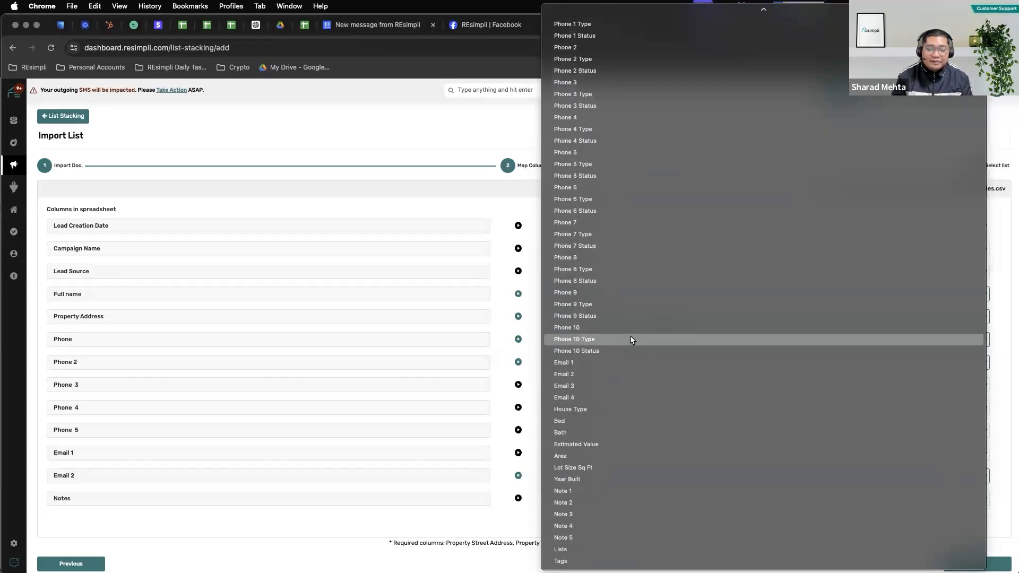
pyautogui.click(172, 401)
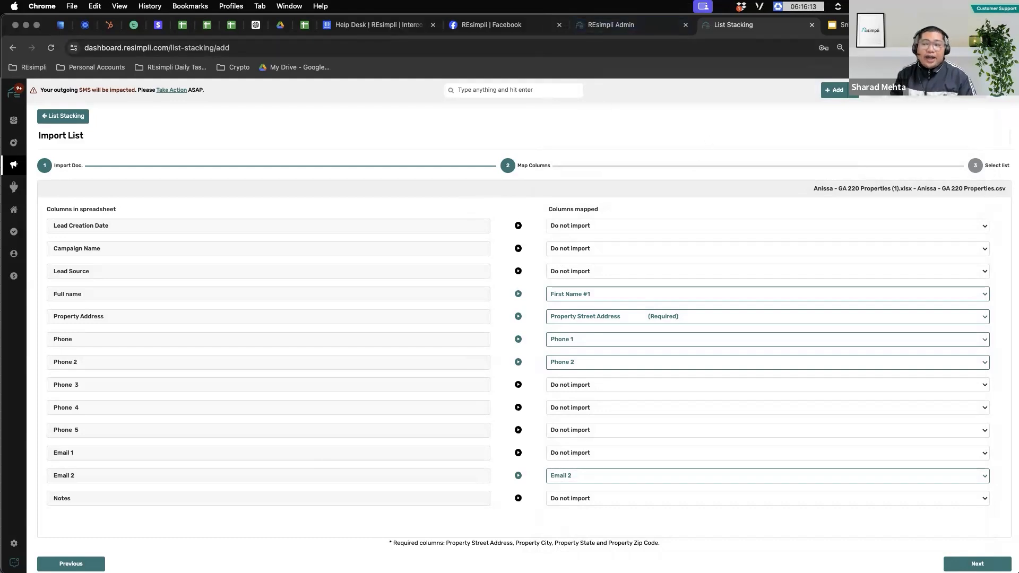
pyautogui.moveTo(996, 91)
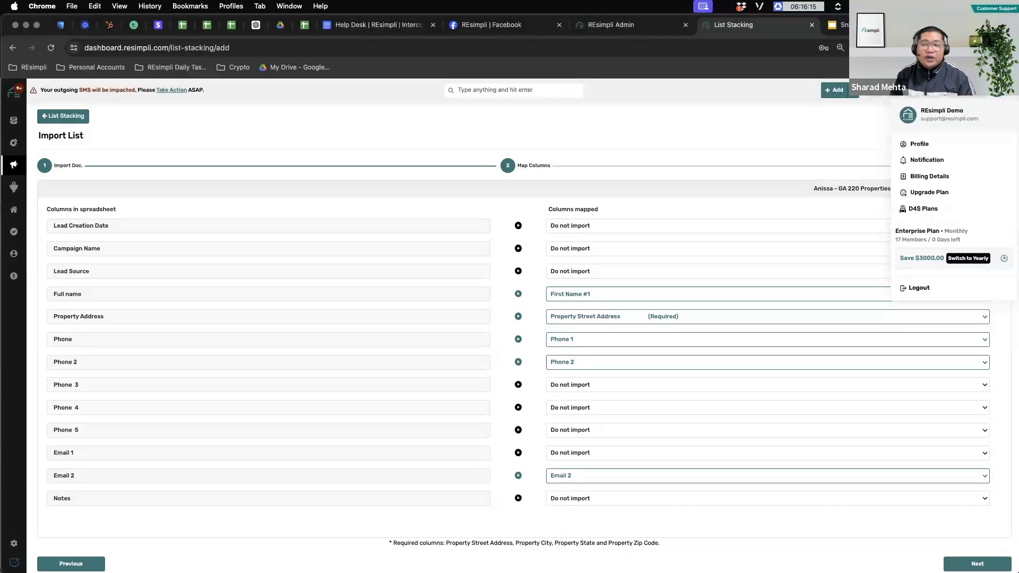
# Step: Open Notification Preferences and check the By Campaign and By Lead Status new-call alert filters
pyautogui.click(940, 160)
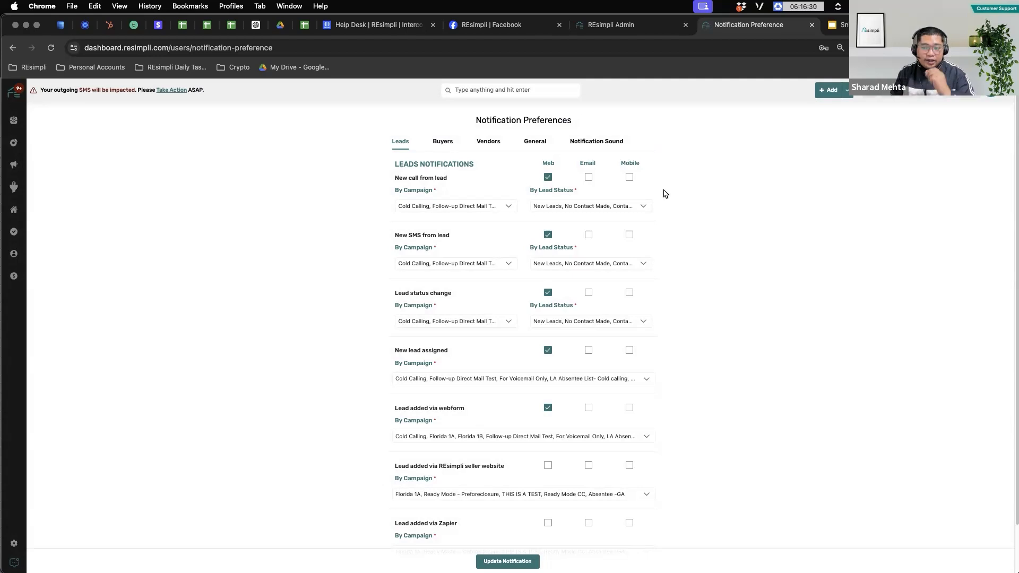
pyautogui.click(485, 206)
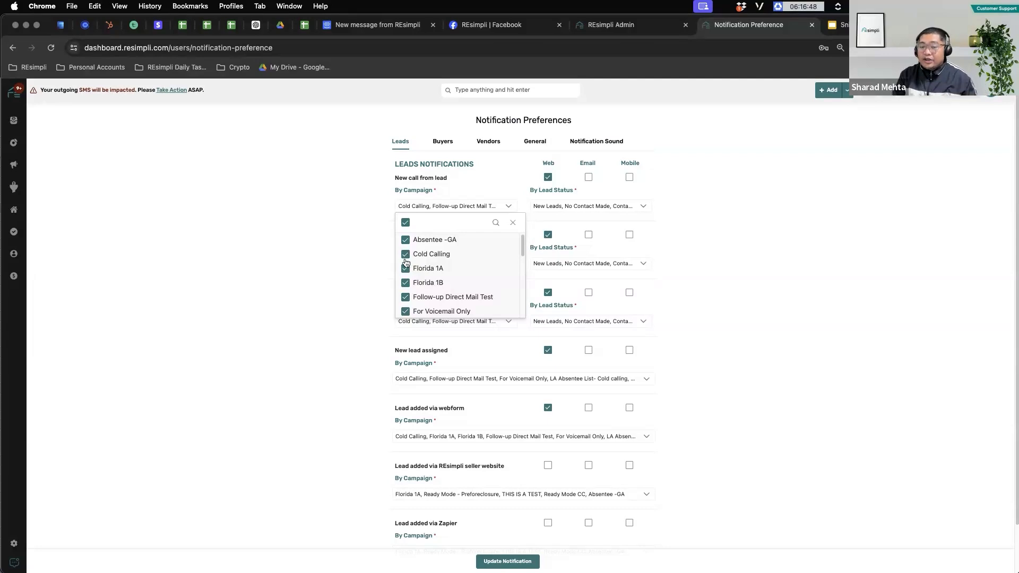
pyautogui.click(565, 206)
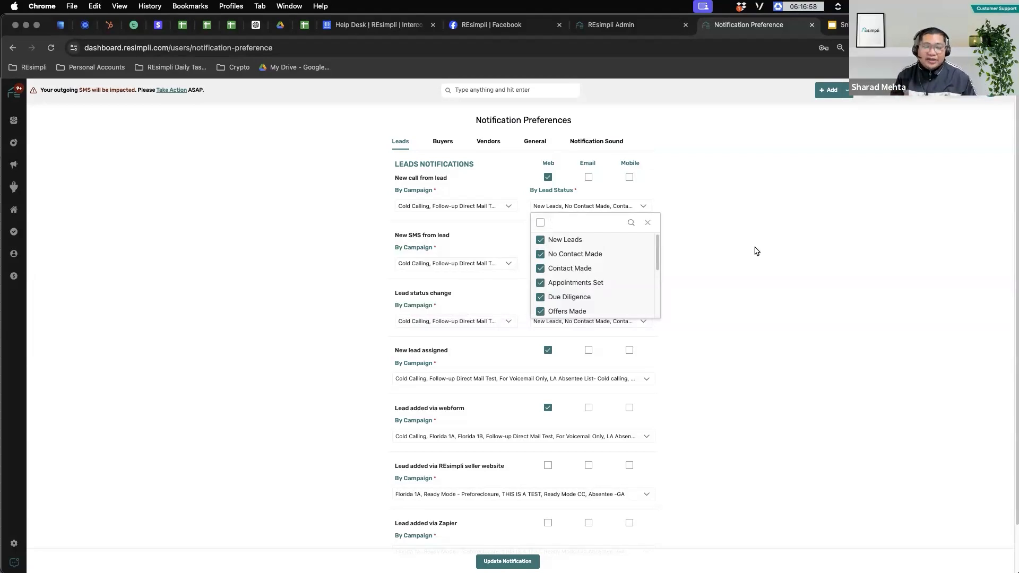
pyautogui.click(756, 251)
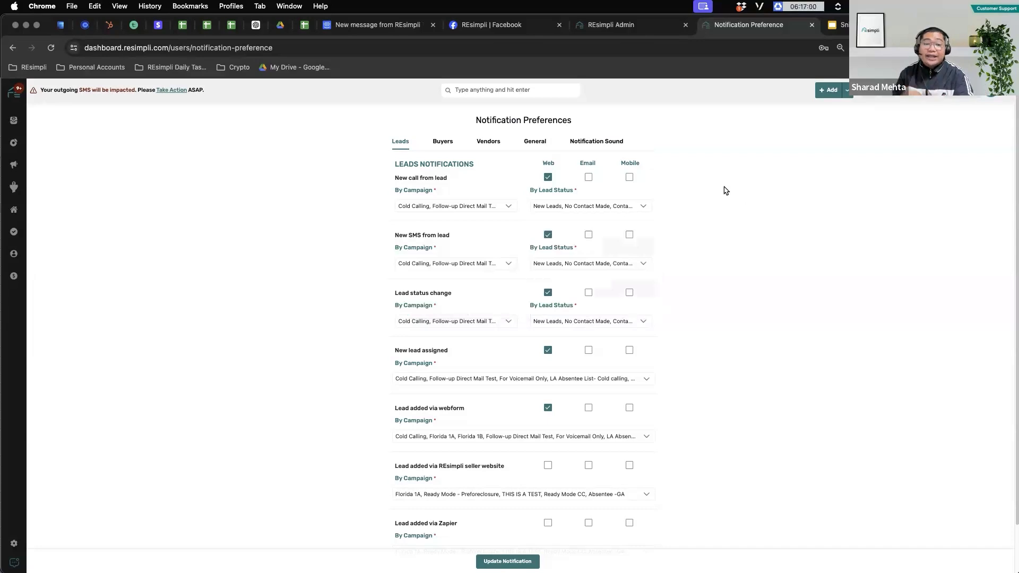
# Step: Review the Buyer, Vendor and General notification settings, then return to the main Settings overview
pyautogui.click(443, 142)
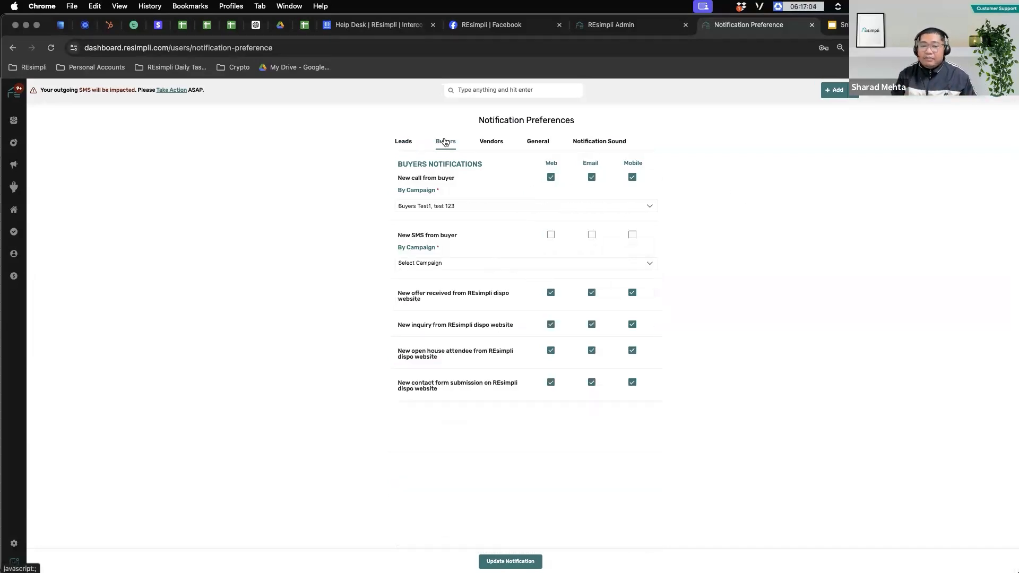
pyautogui.click(497, 141)
pyautogui.click(537, 142)
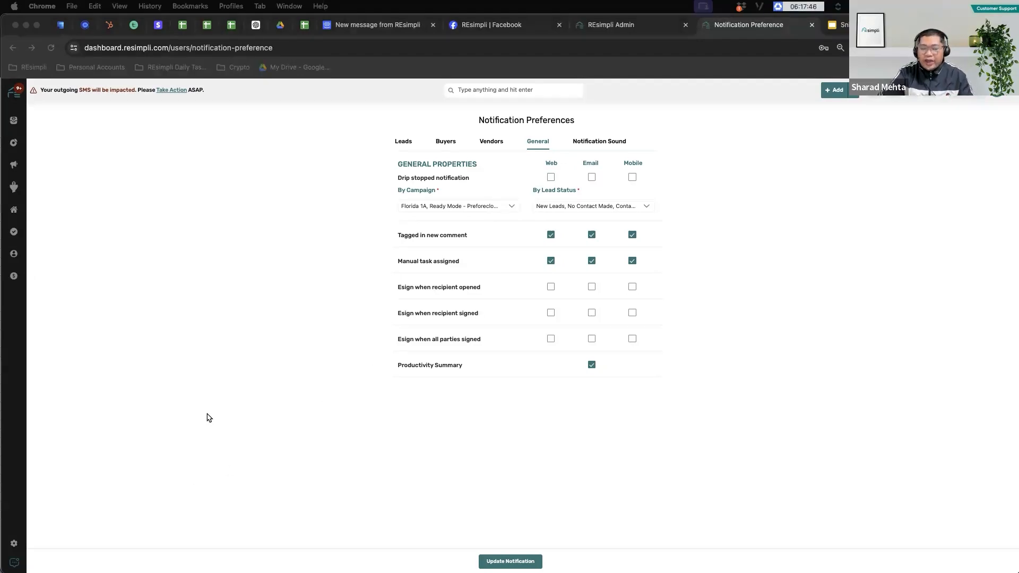
pyautogui.click(13, 544)
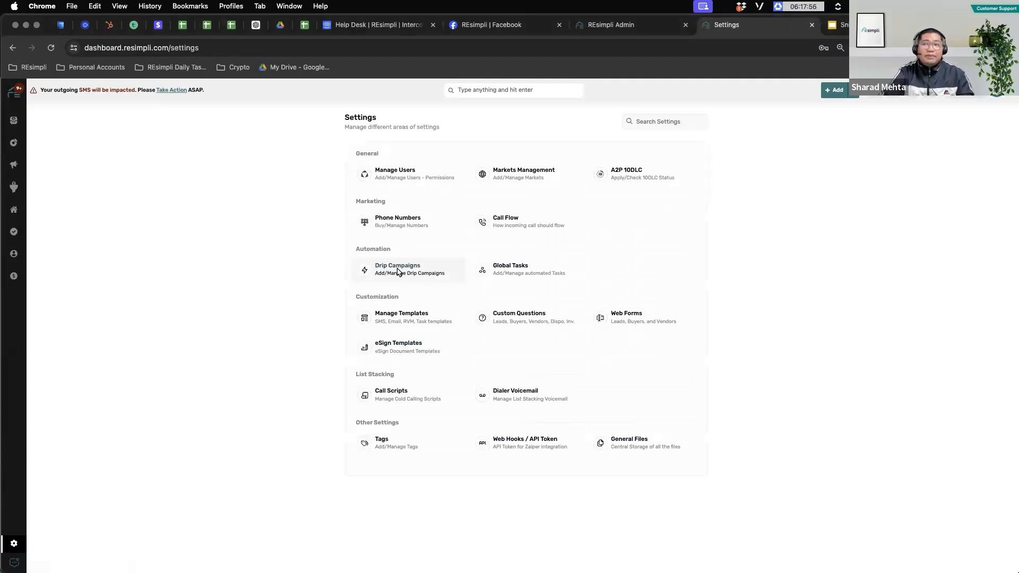
# Step: Go to Drip Campaigns in Settings and start adding a new drip campaign
pyautogui.click(398, 272)
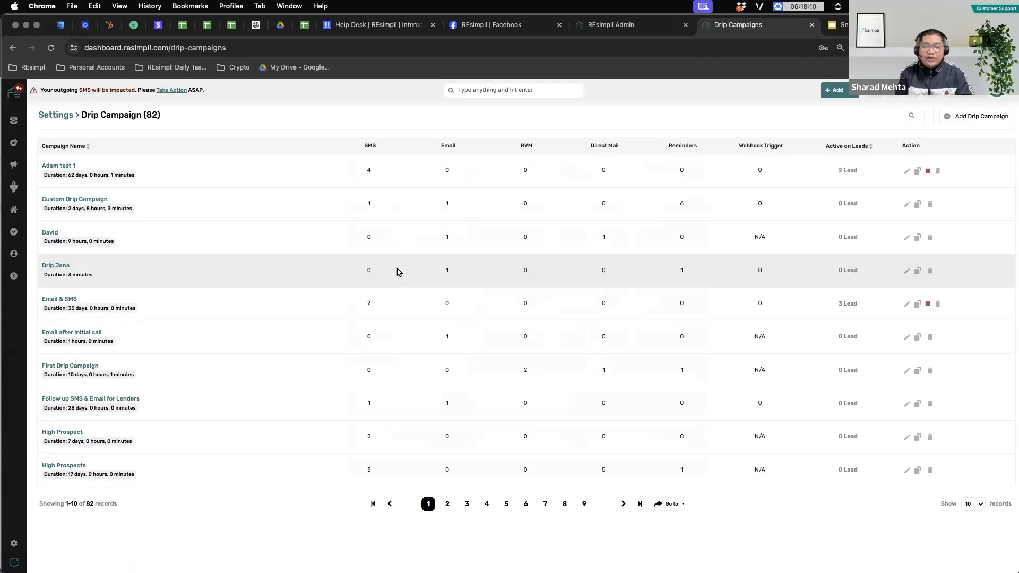
pyautogui.click(988, 117)
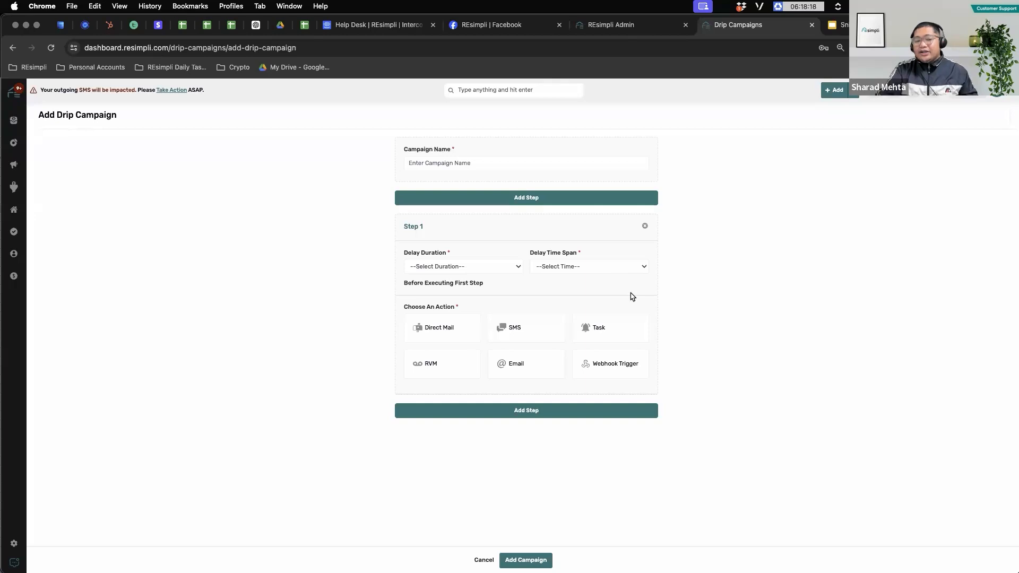
# Step: Try Step 1 as Direct Mail, cycling through Business Letters, Postcard and Yellow Letters mail types
pyautogui.click(436, 332)
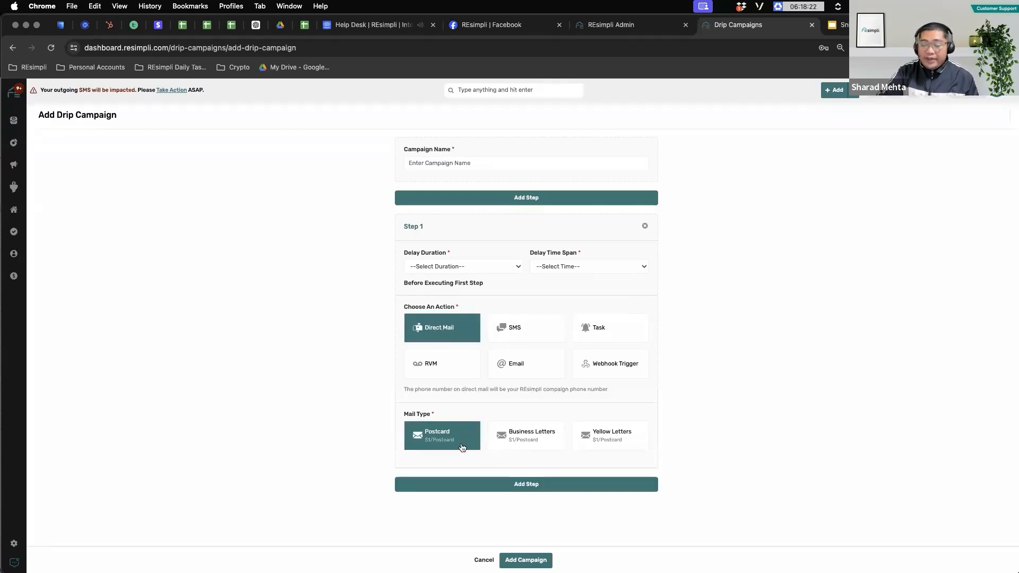
pyautogui.click(517, 441)
pyautogui.click(448, 438)
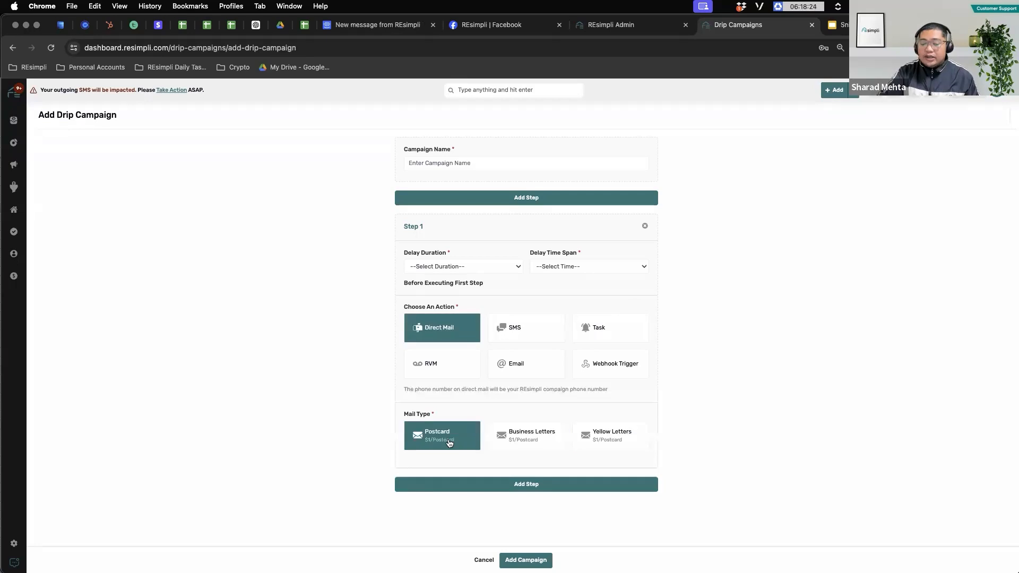
pyautogui.click(526, 438)
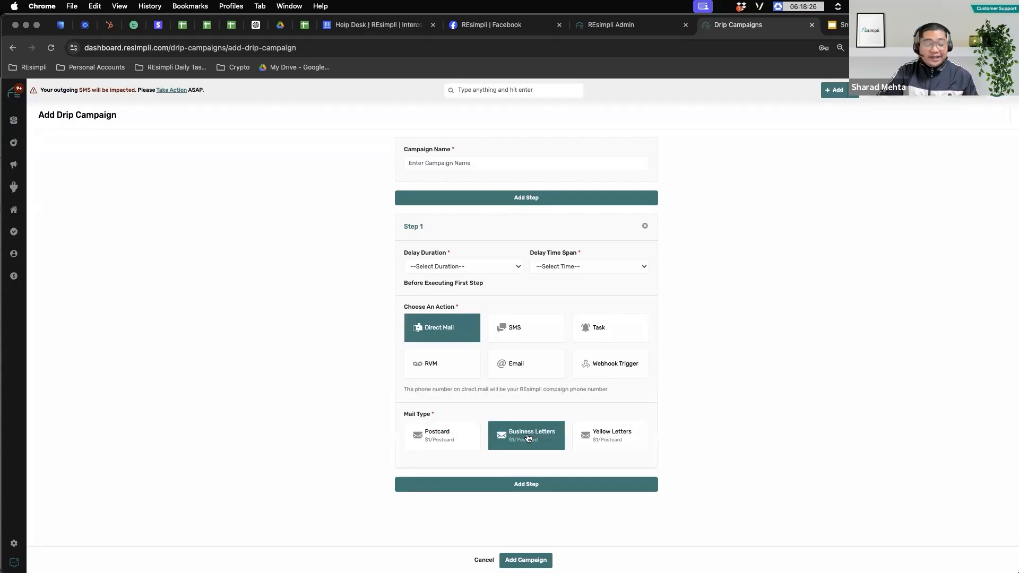
pyautogui.click(616, 438)
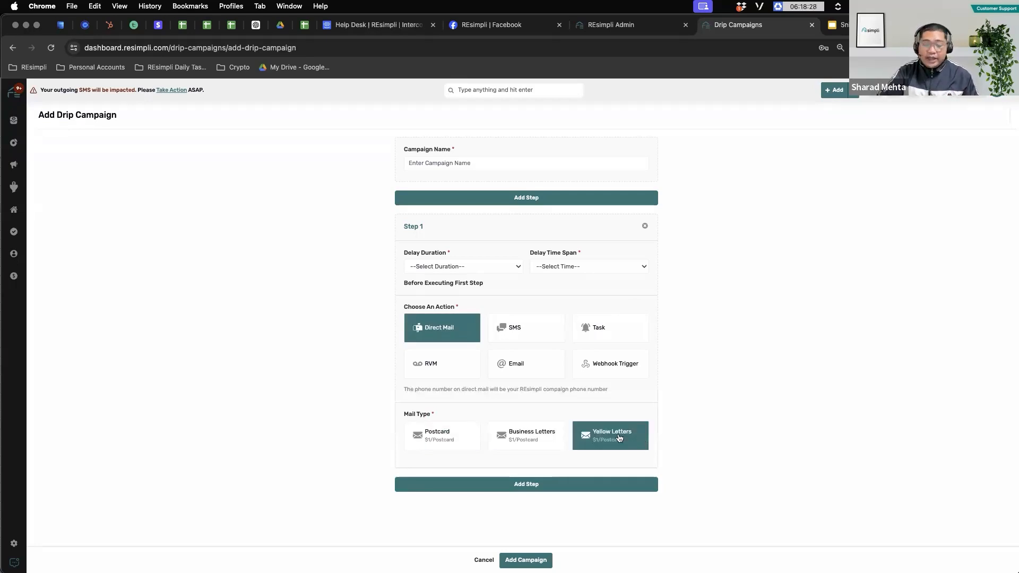
# Step: Try SMS, Task, RVM and Email actions, finally setting Step 1 to Webhook Trigger
pyautogui.click(528, 333)
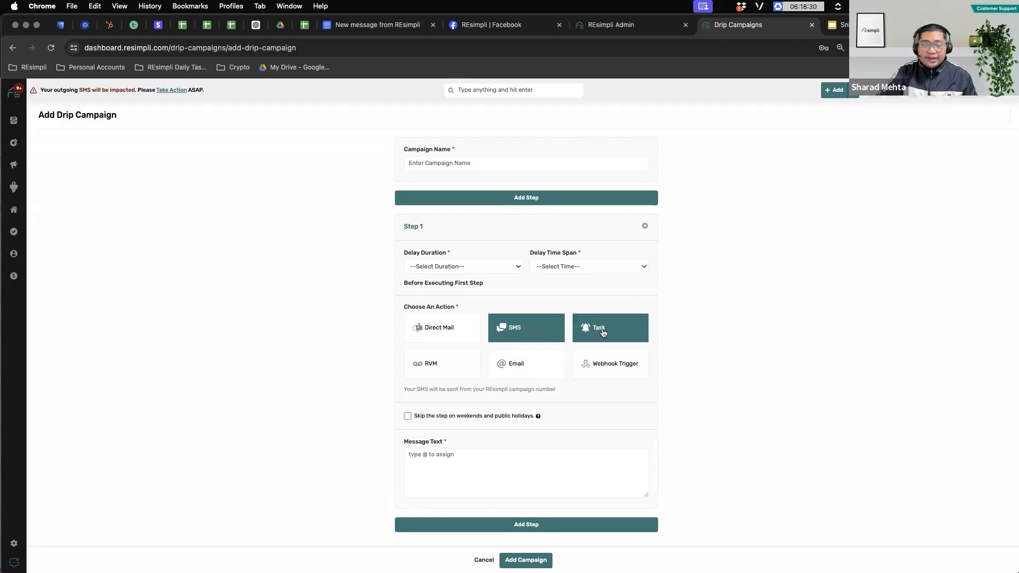
pyautogui.click(603, 333)
pyautogui.click(447, 371)
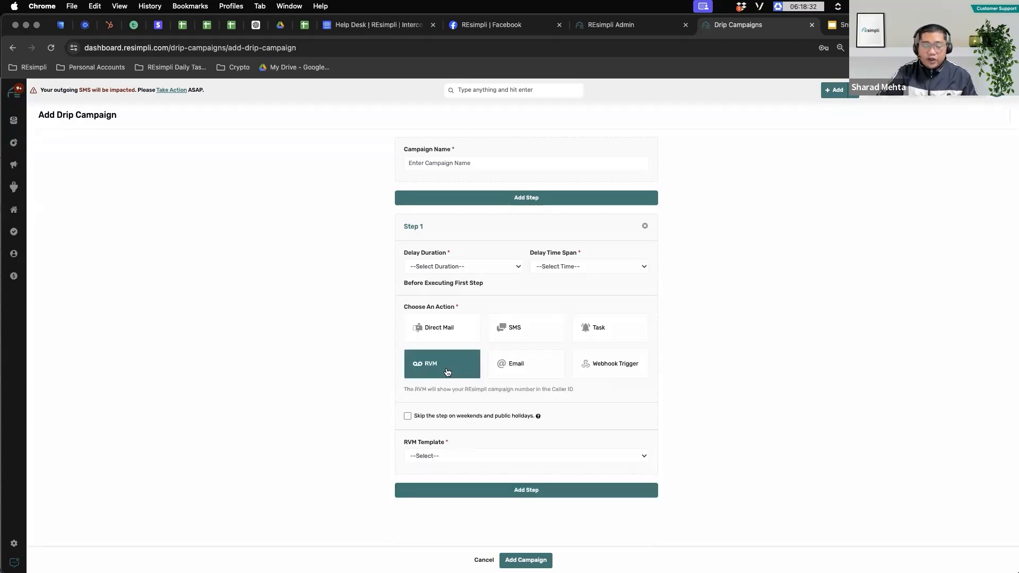
pyautogui.click(525, 364)
pyautogui.click(618, 367)
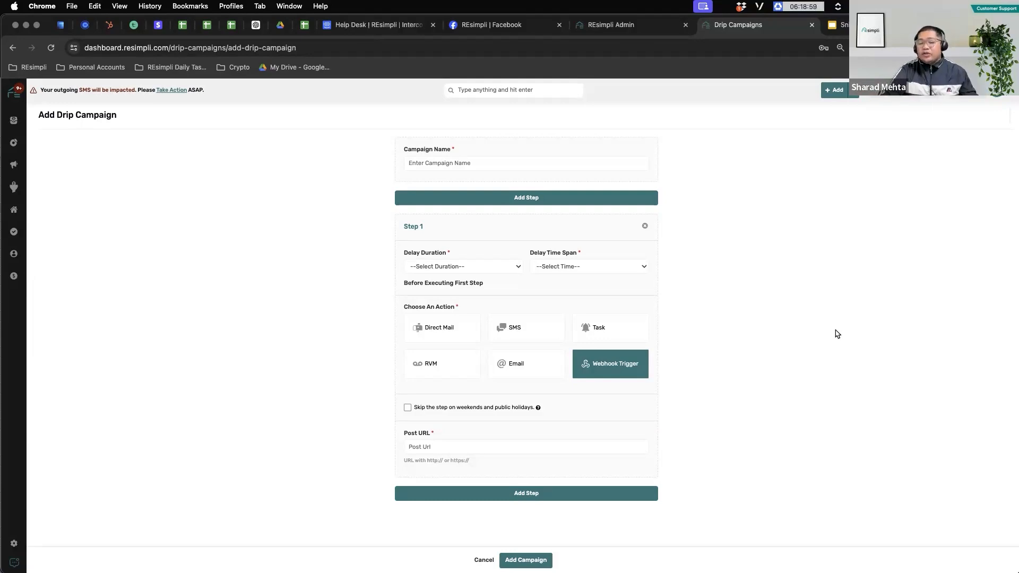
pyautogui.click(537, 450)
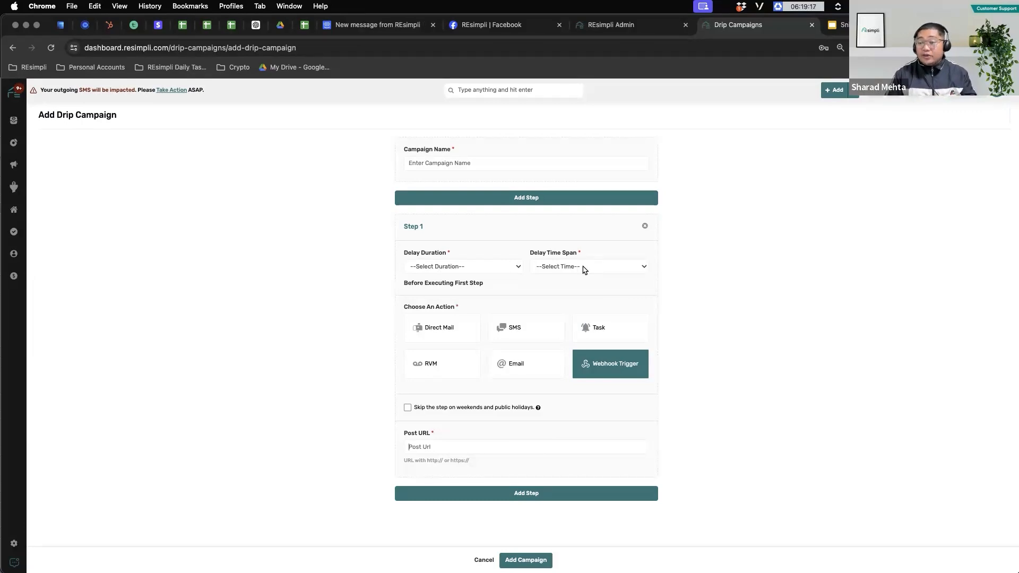
pyautogui.click(582, 268)
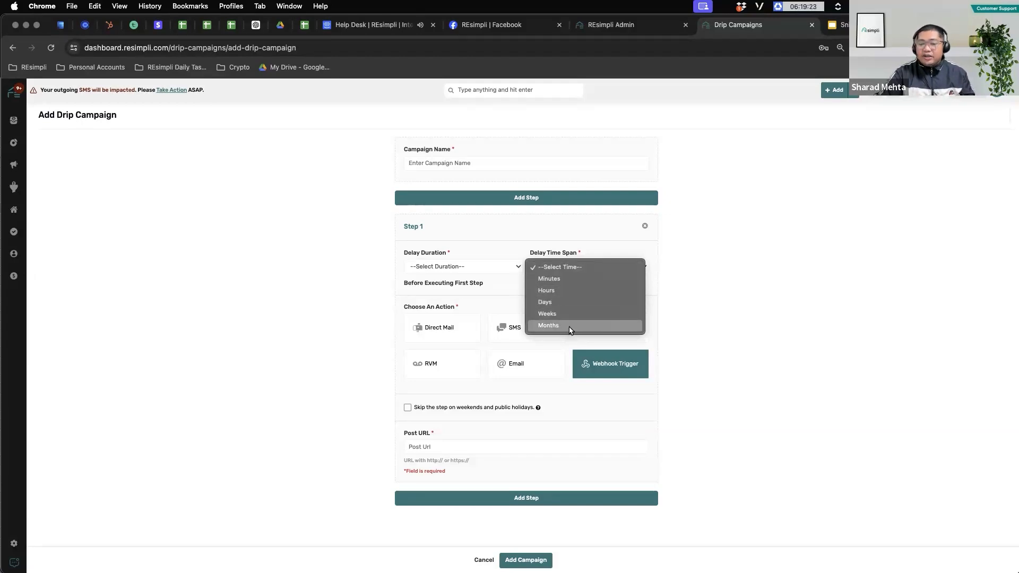
pyautogui.click(269, 515)
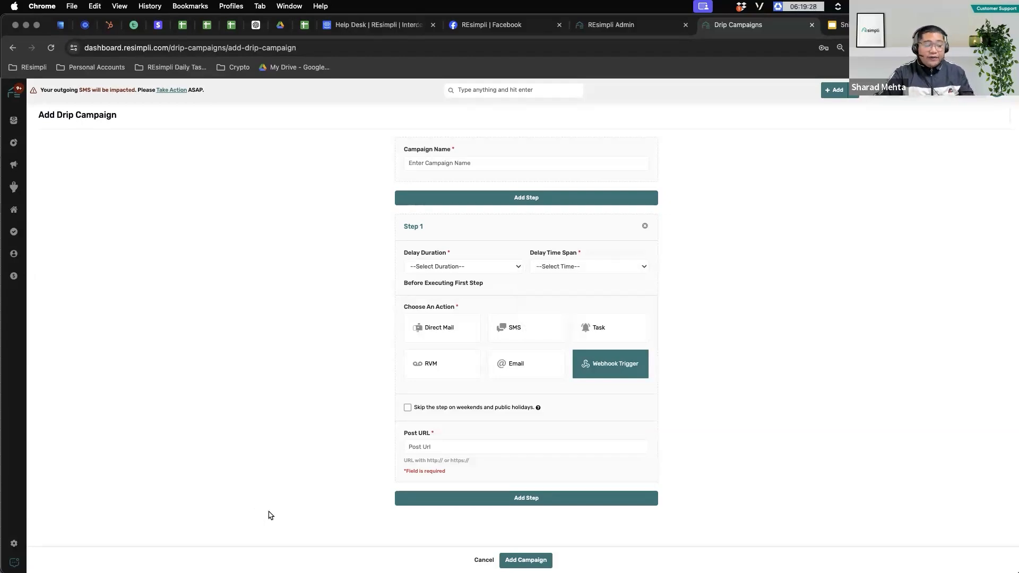
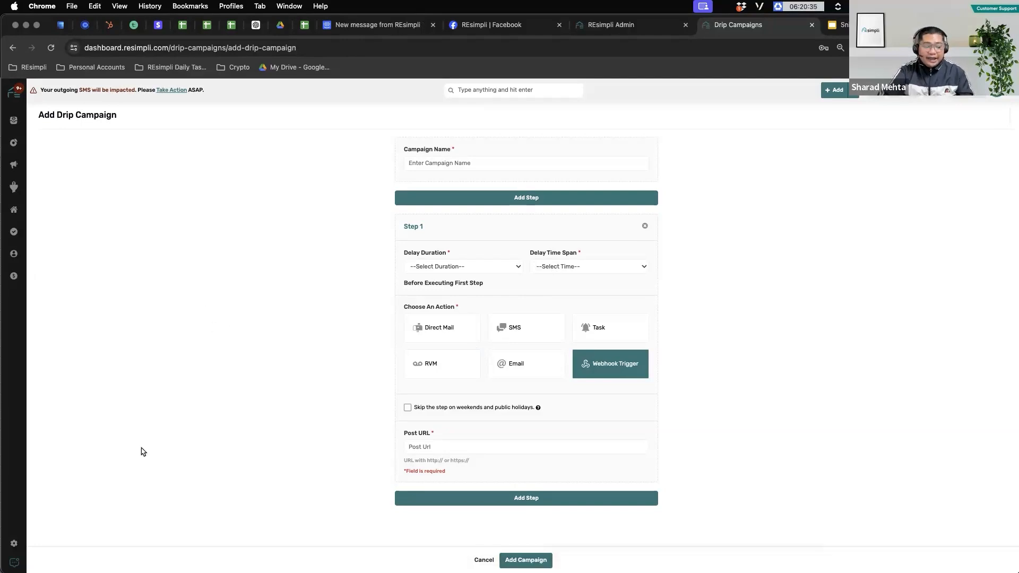
# Step: Leave the unsaved Webhook Trigger drip campaign and return to the Settings overview
pyautogui.click(15, 542)
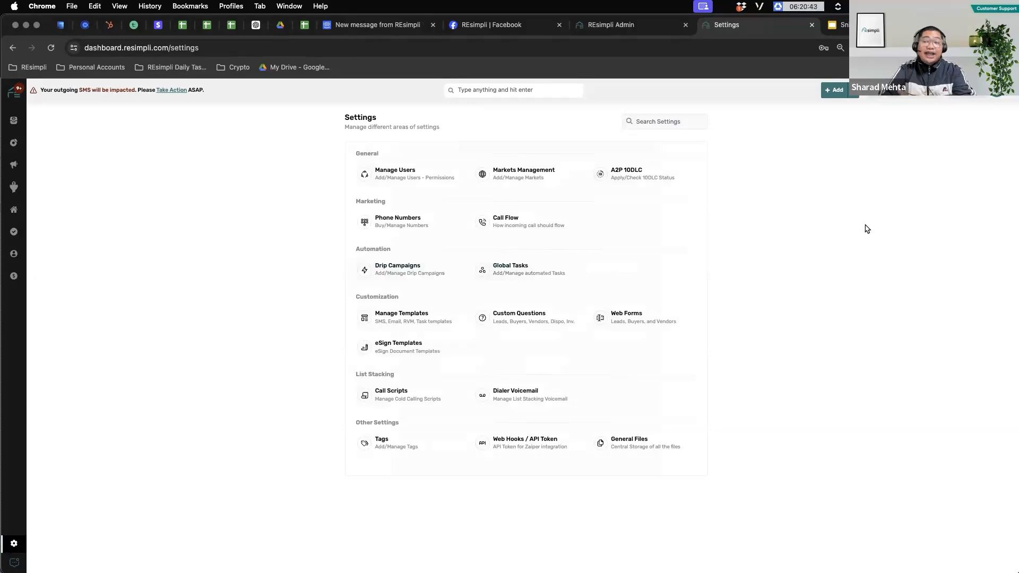
# Step: Open Global Tasks under Automation to see lead tasks grouped by status with assignees
pyautogui.click(524, 276)
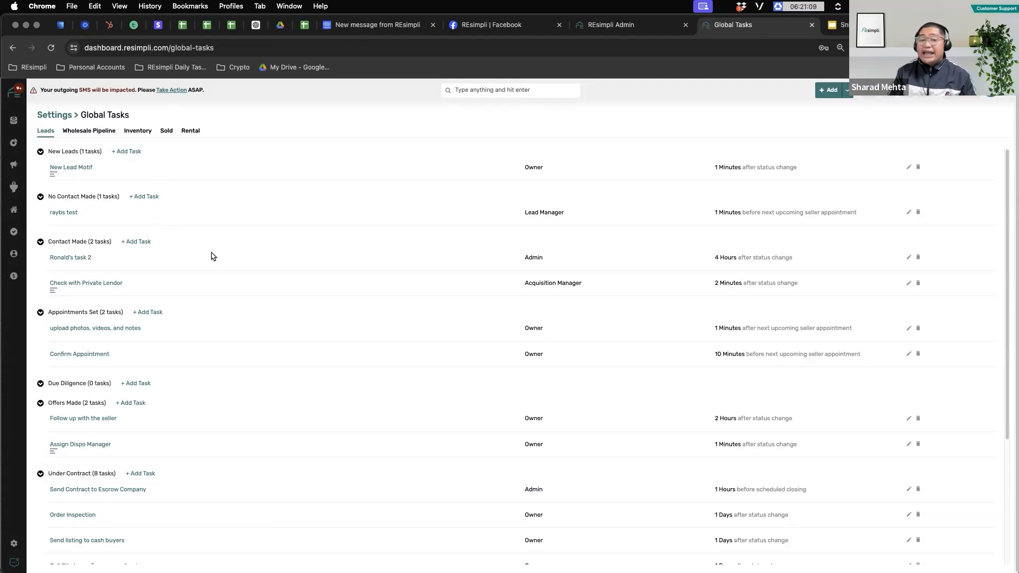
pyautogui.scroll(-3, 217, 247)
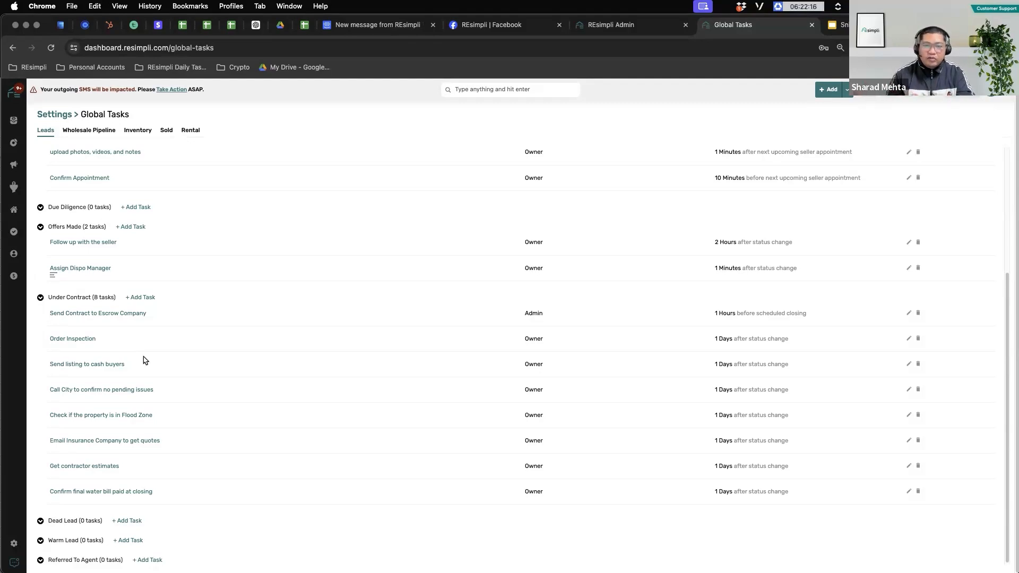
pyautogui.scroll(3, 154, 261)
pyautogui.scroll(3, 154, 261)
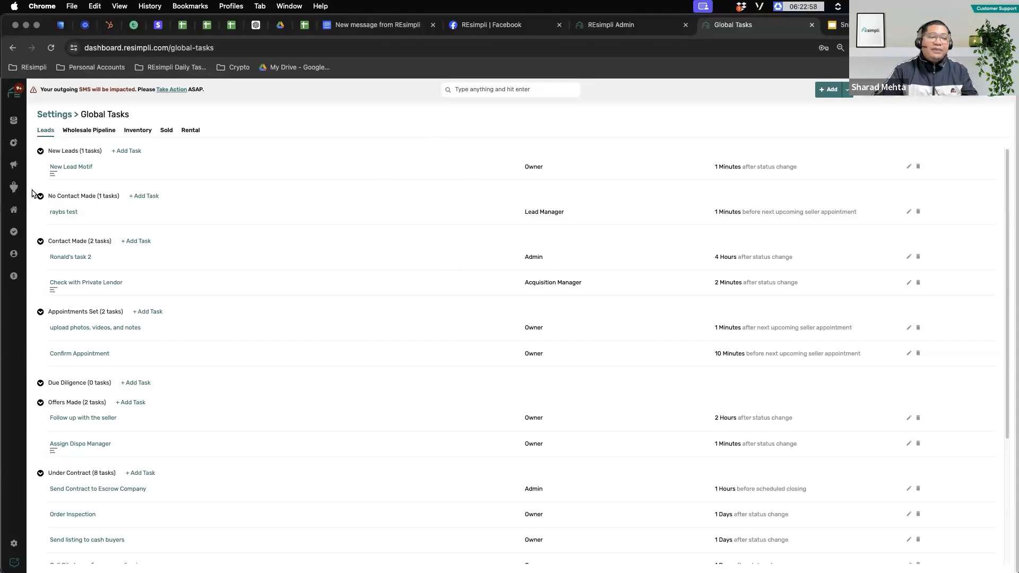
# Step: Show the Leads pipeline board and review the Appointments Set and Due Diligence column options
pyautogui.moveTo(14, 187)
pyautogui.click(60, 205)
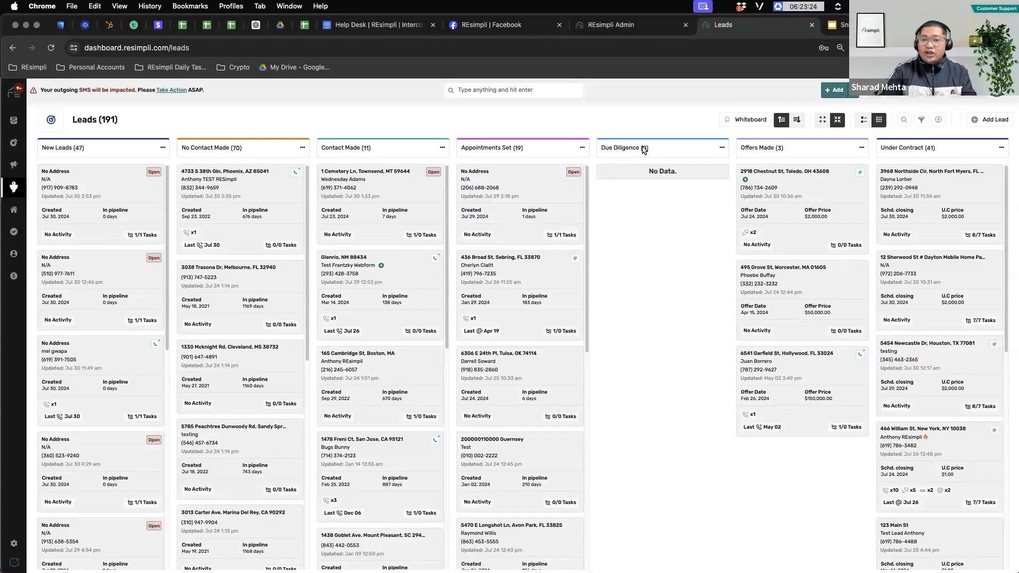
pyautogui.click(582, 148)
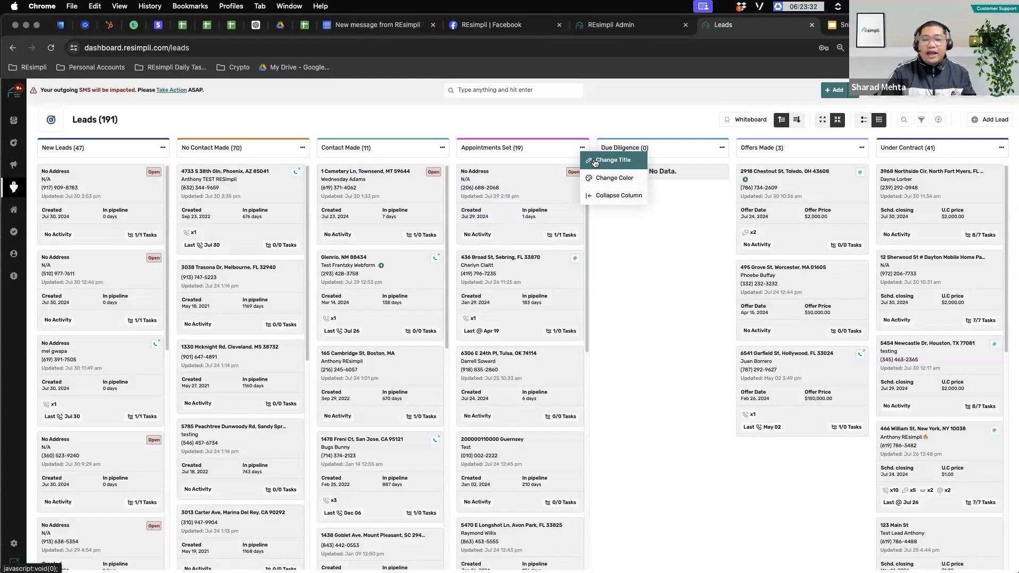
pyautogui.click(694, 152)
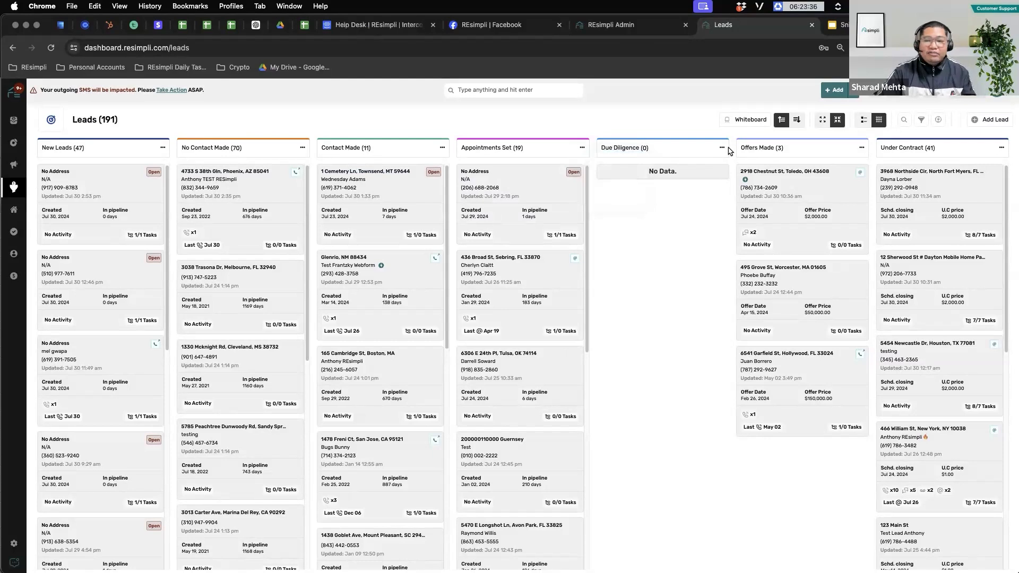
pyautogui.click(722, 148)
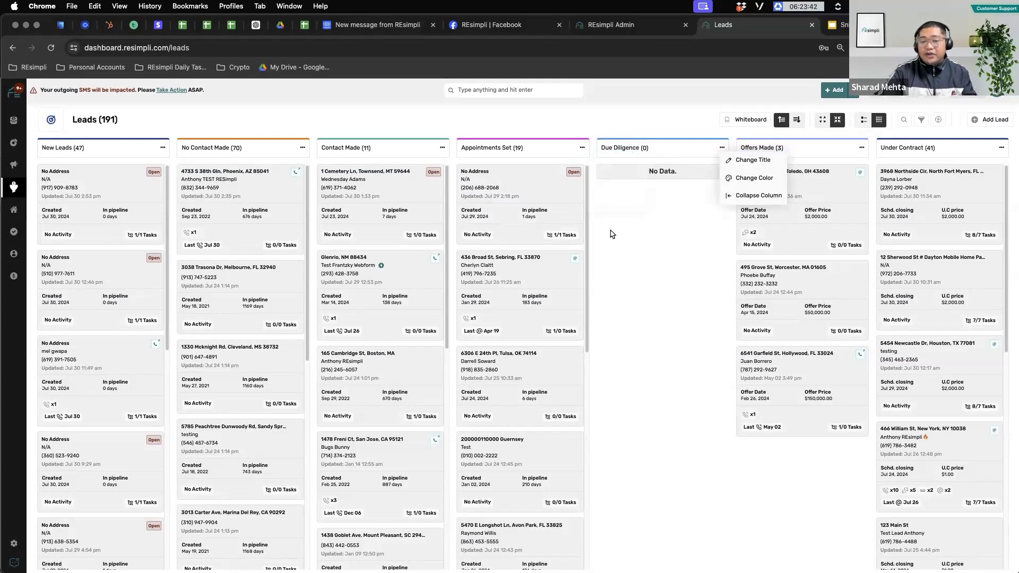
pyautogui.click(638, 144)
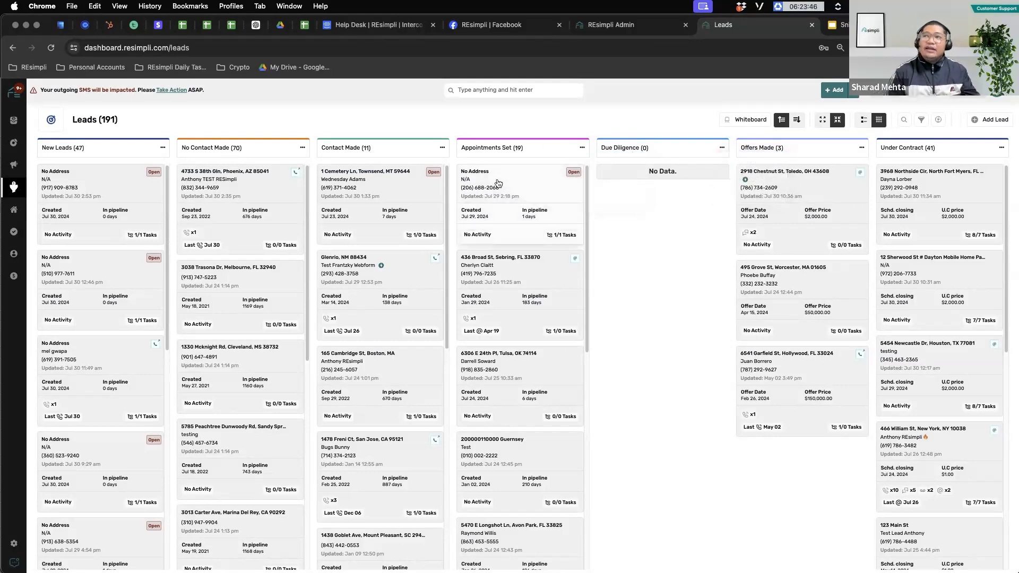